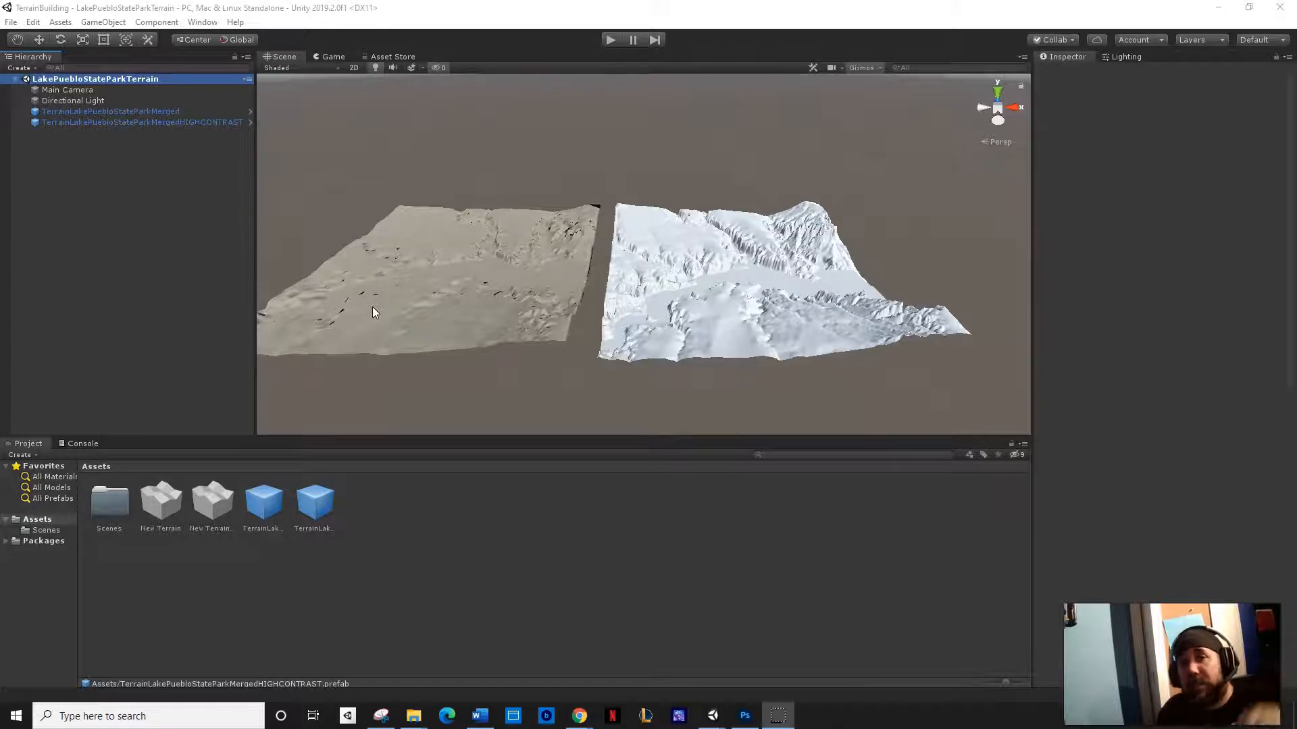
{"action": "left_click", "coordinate": [285, 252]}
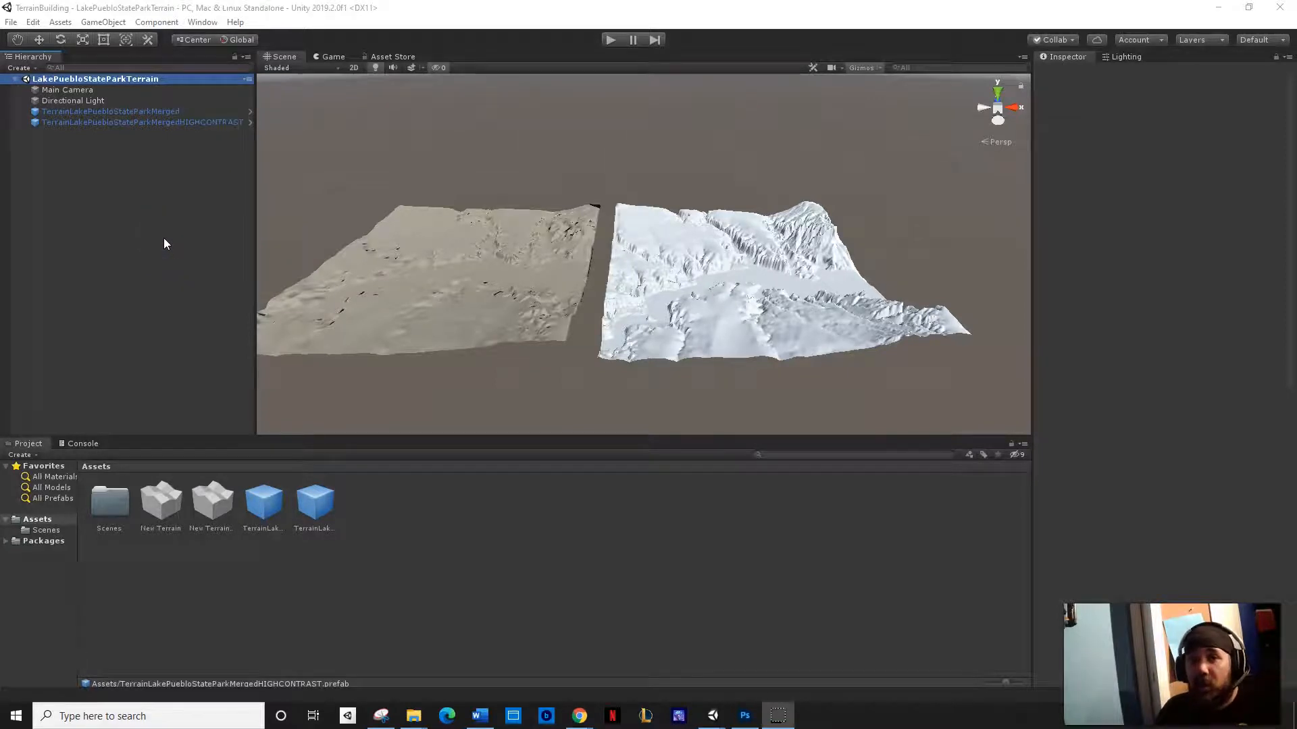
{"action": "left_click", "coordinate": [163, 291]}
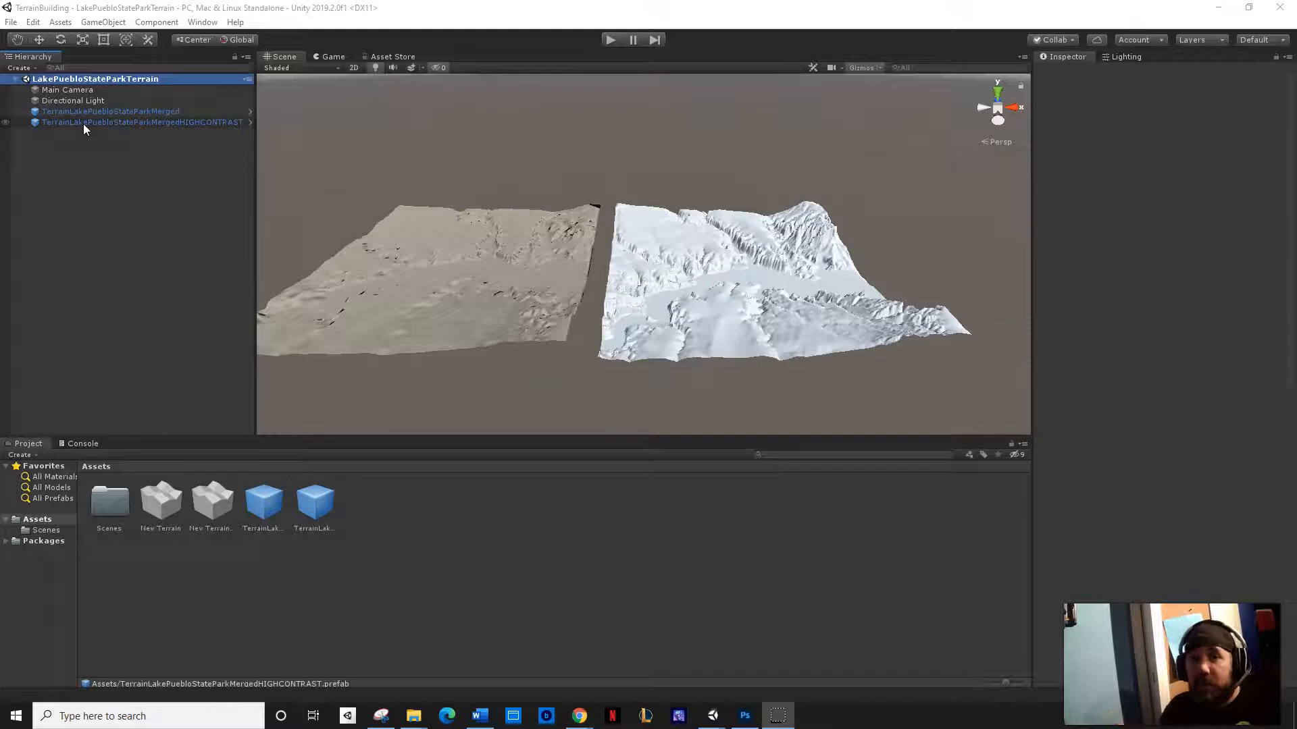
{"action": "left_click", "coordinate": [111, 257]}
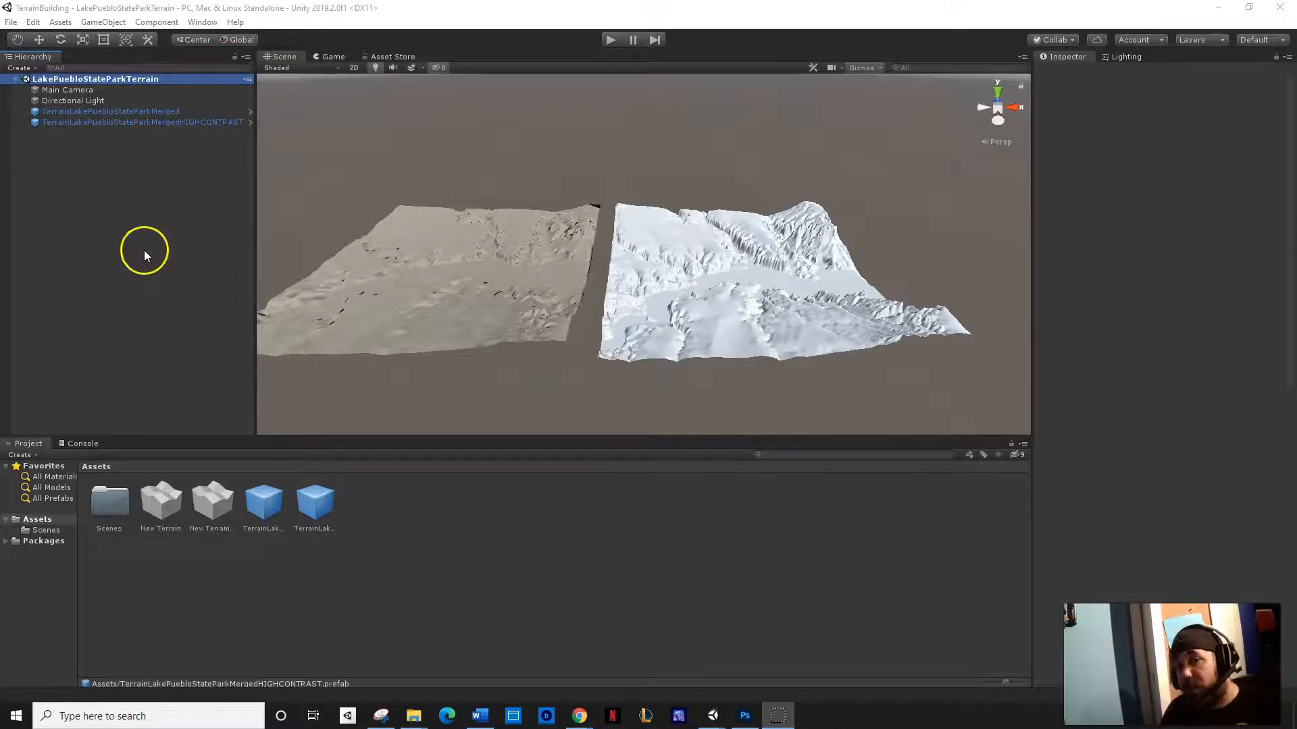
{"action": "left_click", "coordinate": [60, 22]}
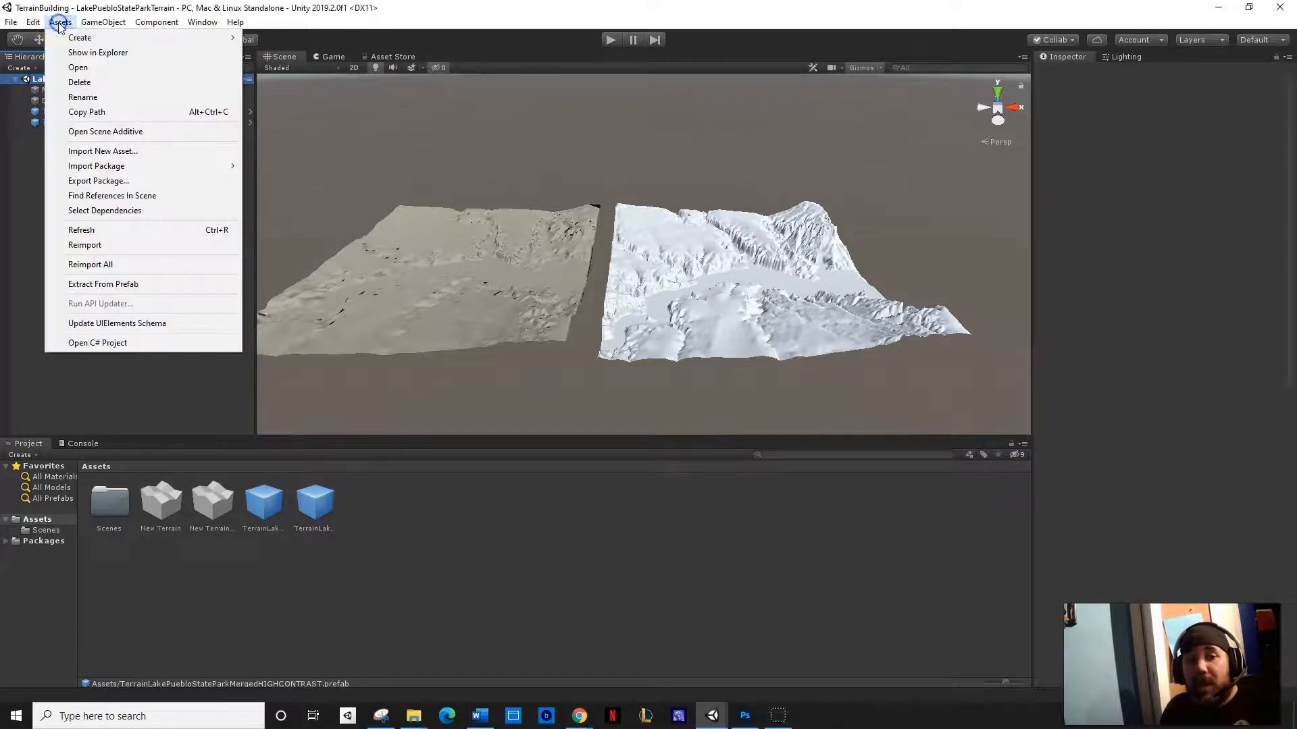
{"action": "left_click", "coordinate": [95, 180]}
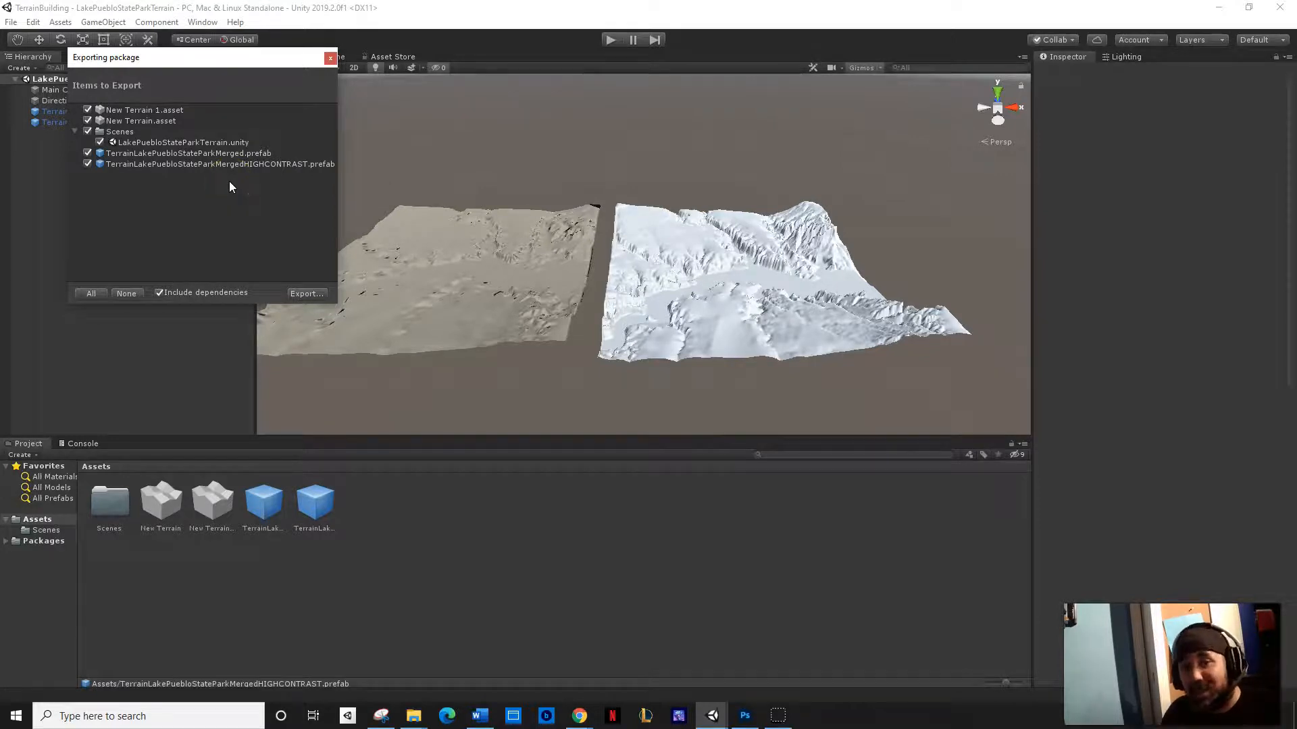
{"action": "left_click", "coordinate": [177, 199]}
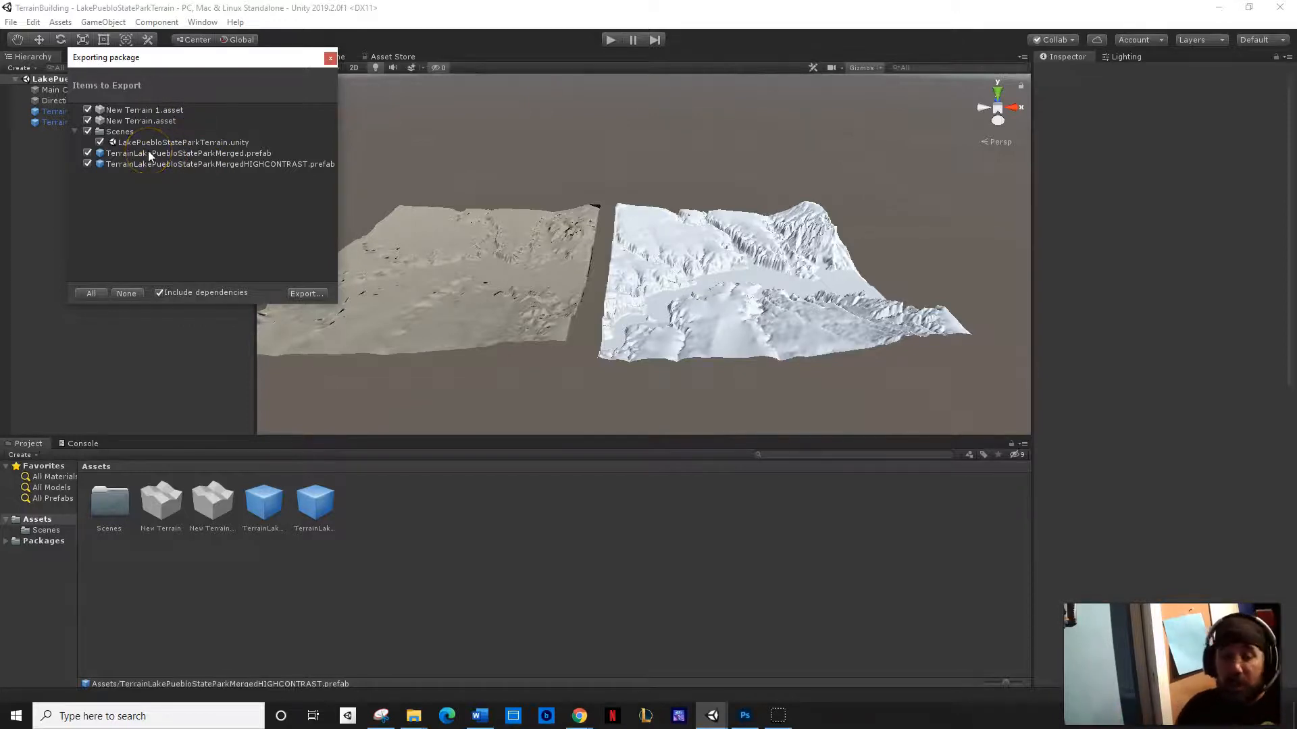
{"action": "left_click", "coordinate": [330, 57]}
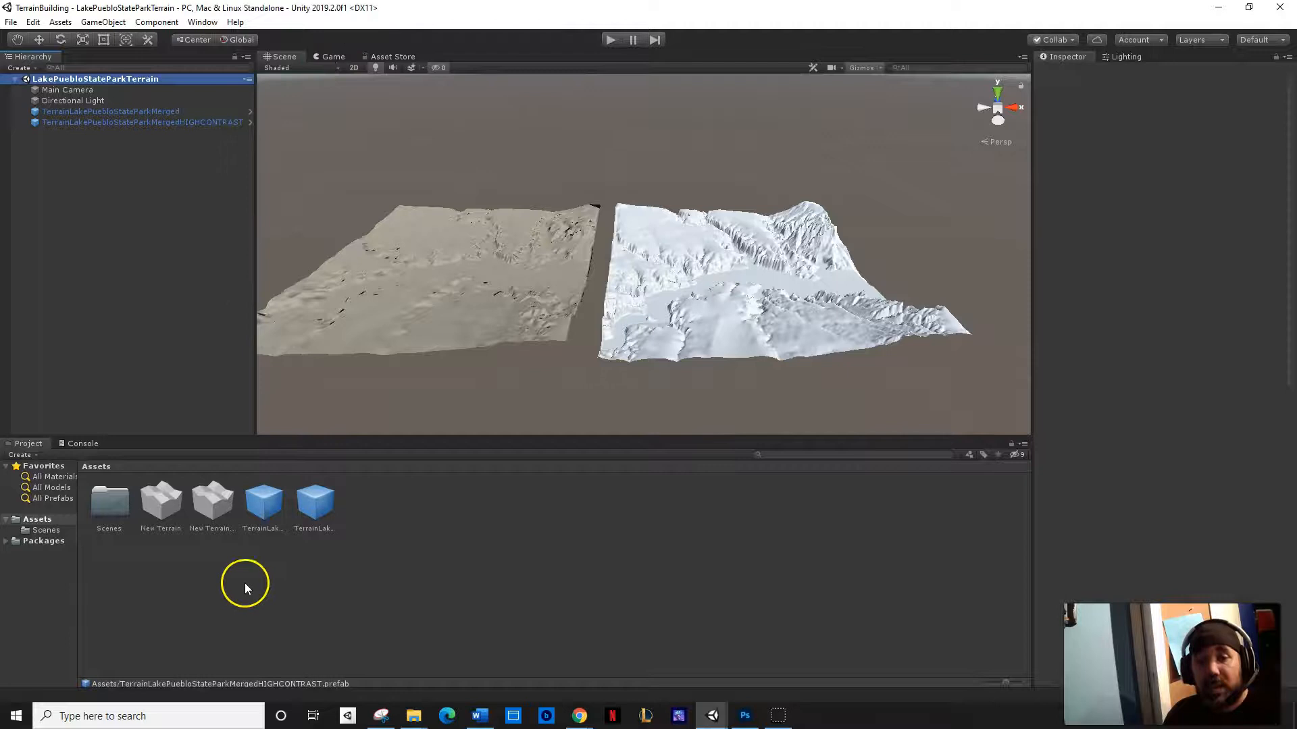
Rename the New Terrain asset as TerrainLakePuebloStatePartT.
{"action": "left_click", "coordinate": [157, 530]}
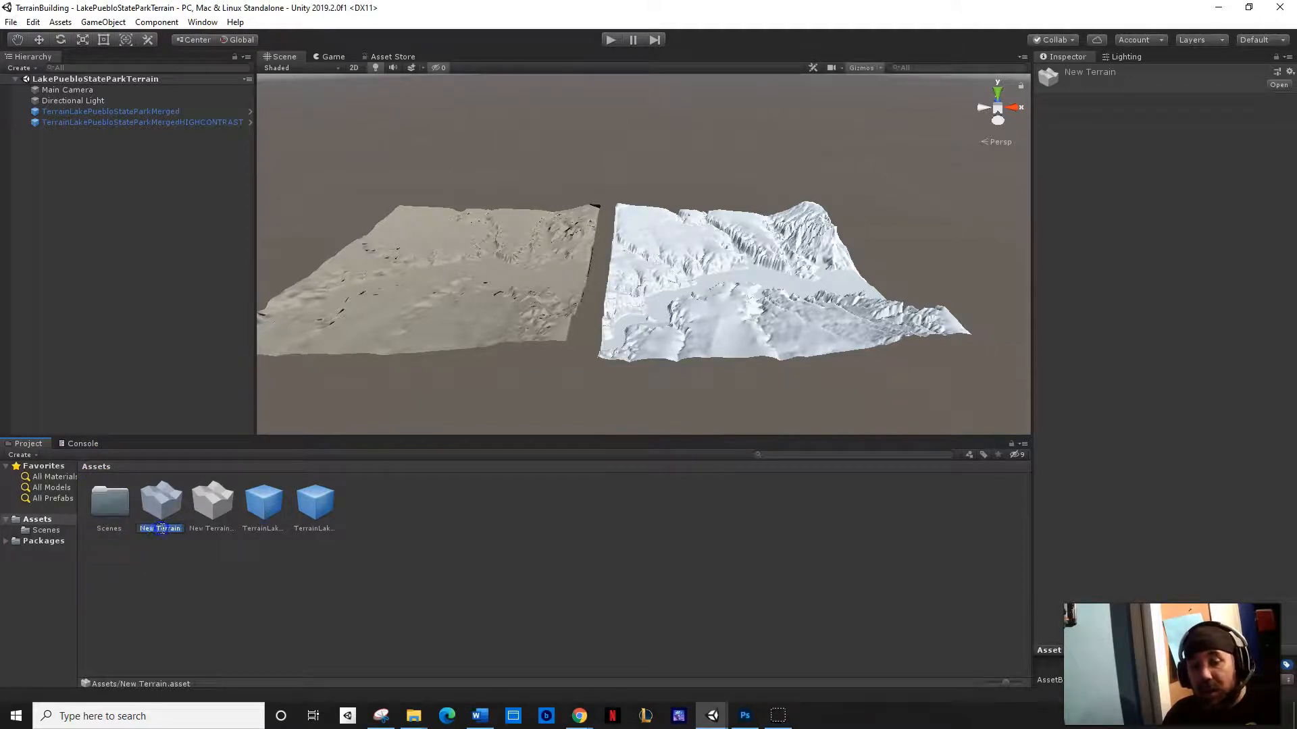
{"action": "key", "text": "F2"}
{"action": "type", "text": "Terrain"}
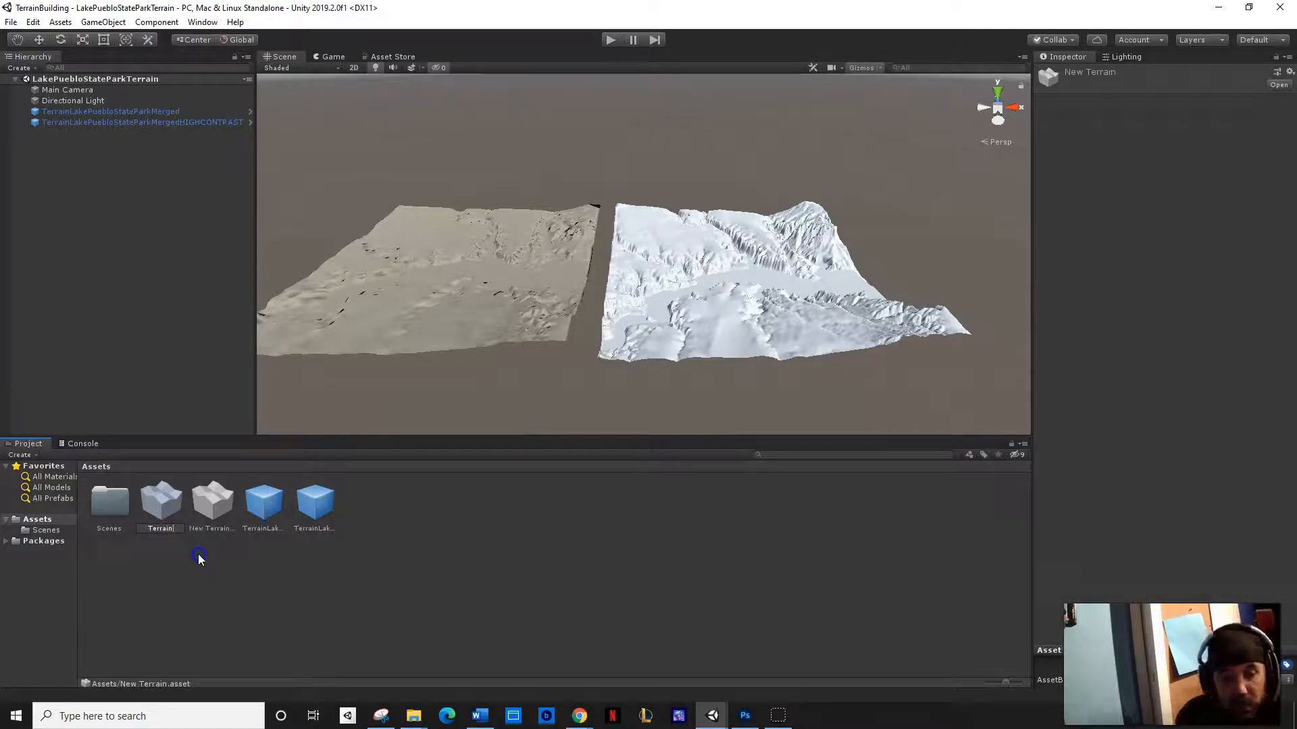
{"action": "type", "text": "La"}
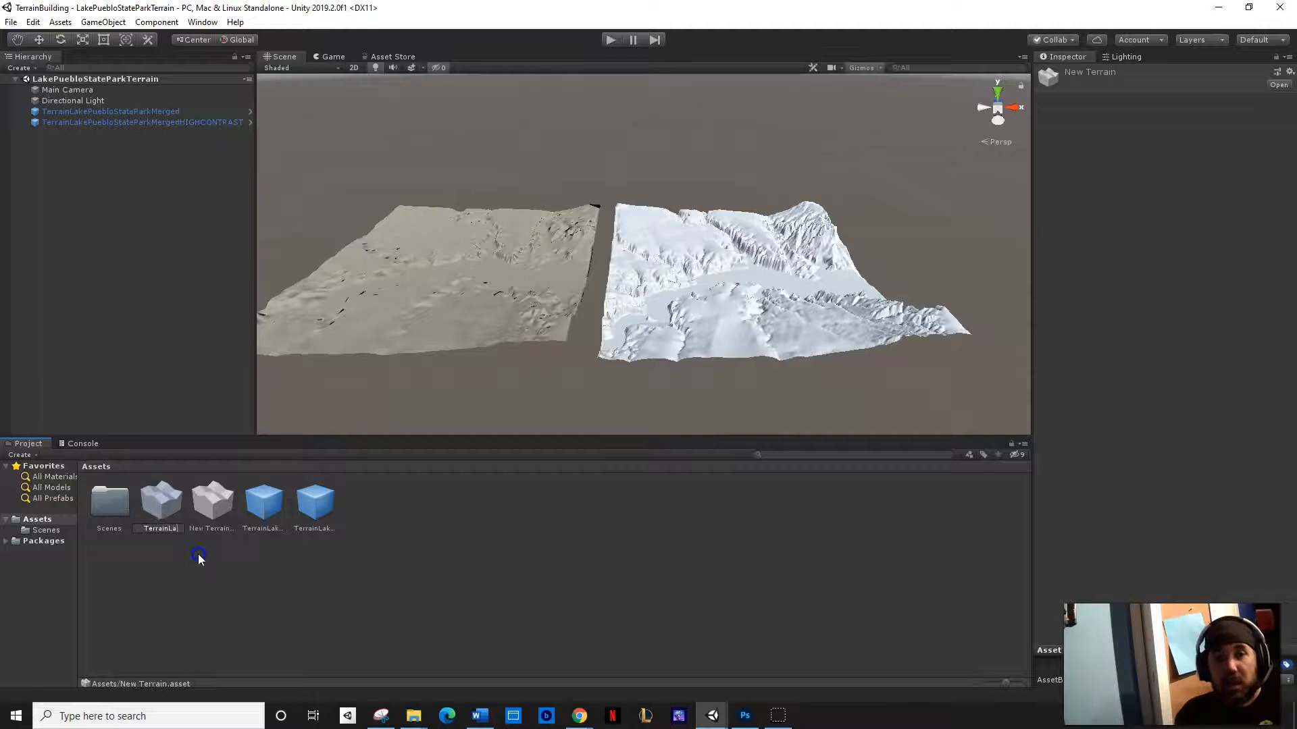
{"action": "type", "text": "kePueblo"}
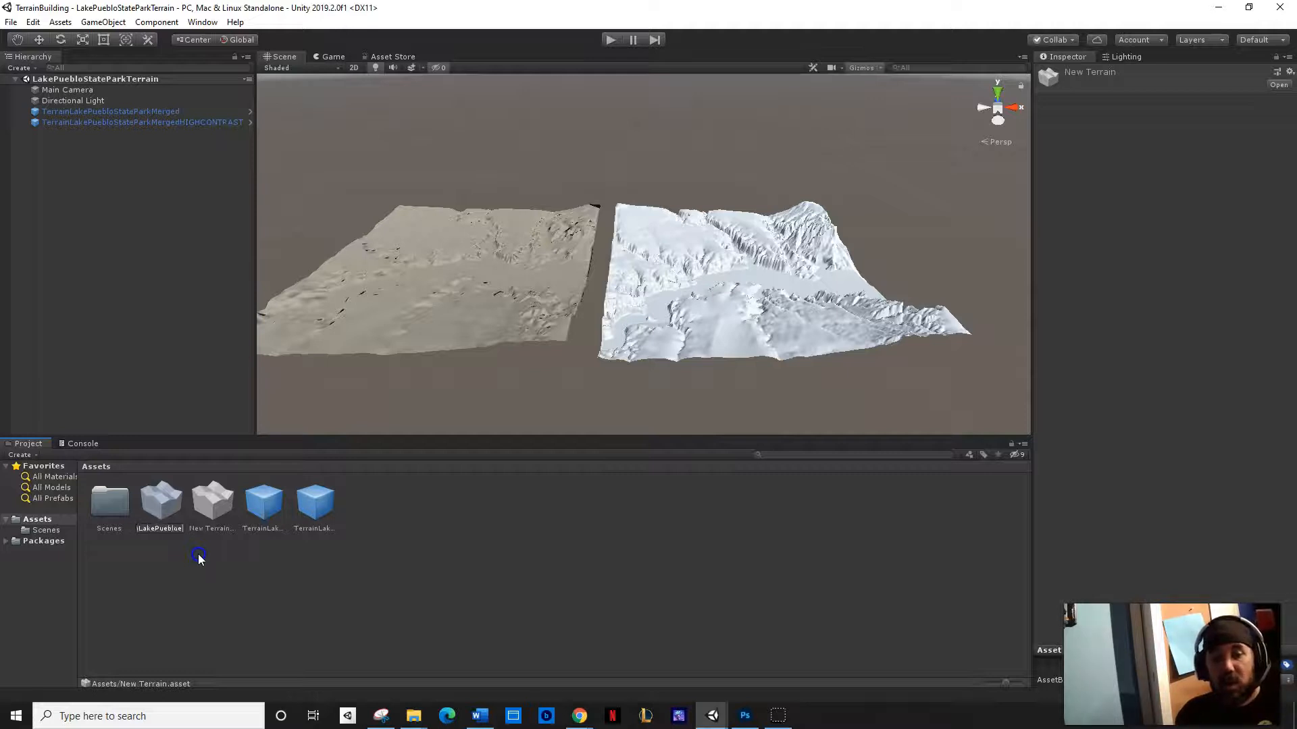
{"action": "type", "text": "StatePar"}
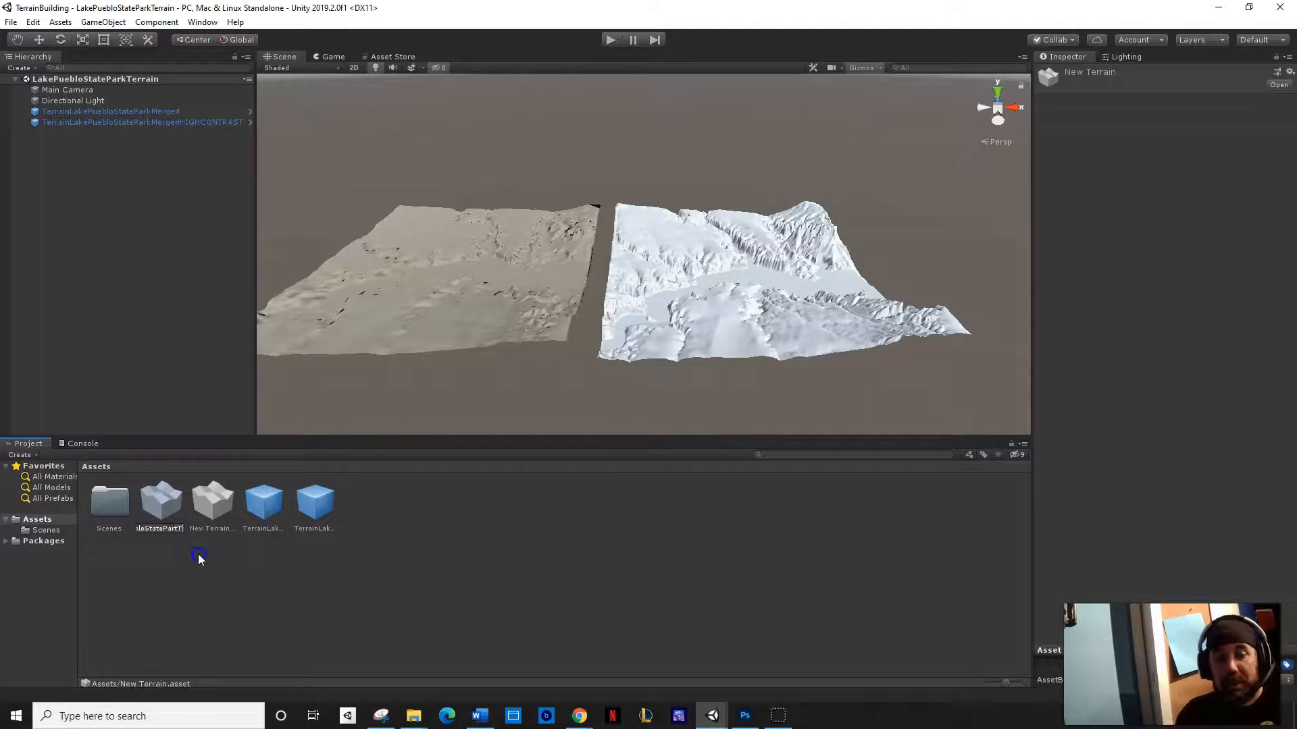
{"action": "type", "text": "tT"}
{"action": "key", "text": "Return"}
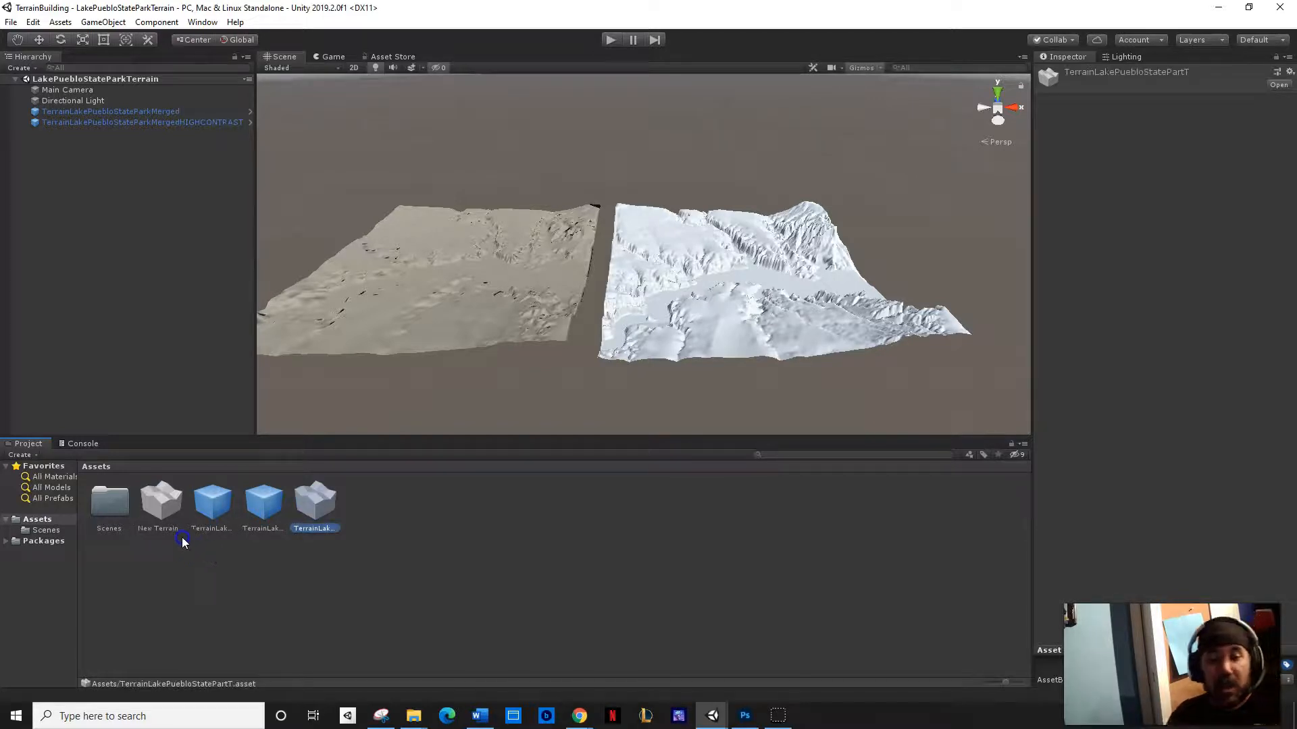
Rename the New Terrain 1 asset as TerrainLakePuebloStateParkMergedHIGHCONTRASTT.
{"action": "left_click", "coordinate": [158, 507]}
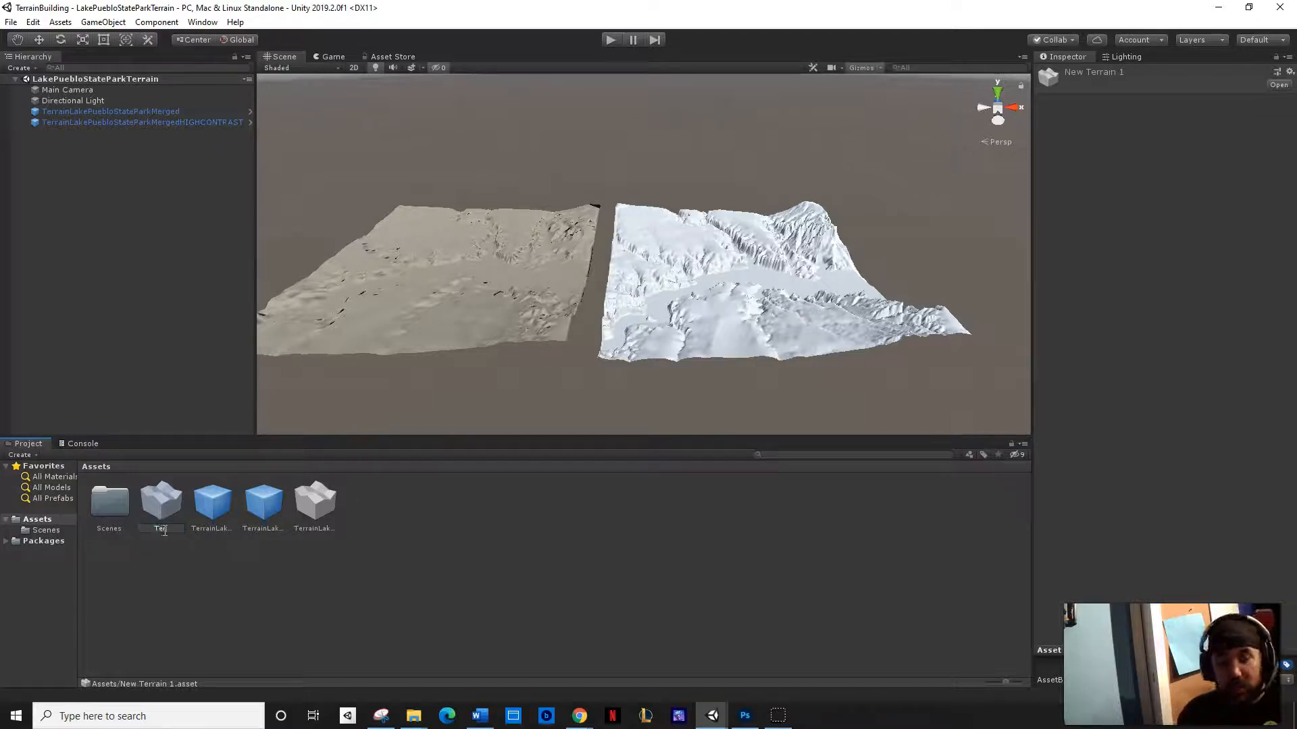
{"action": "type", "text": "TerrainLakePeubllo"}
{"action": "key", "text": "BackSpace"}
{"action": "key", "text": "BackSpace"}
{"action": "key", "text": "BackSpace"}
{"action": "key", "text": "BackSpace"}
{"action": "key", "text": "BackSpace"}
{"action": "type", "text": "ubbloStateParkMergedHigh"}
{"action": "key", "text": "BackSpace"}
{"action": "key", "text": "BackSpace"}
{"action": "key", "text": "BackSpace"}
{"action": "type", "text": "IGHCo"}
{"action": "type", "text": "NTRAST"}
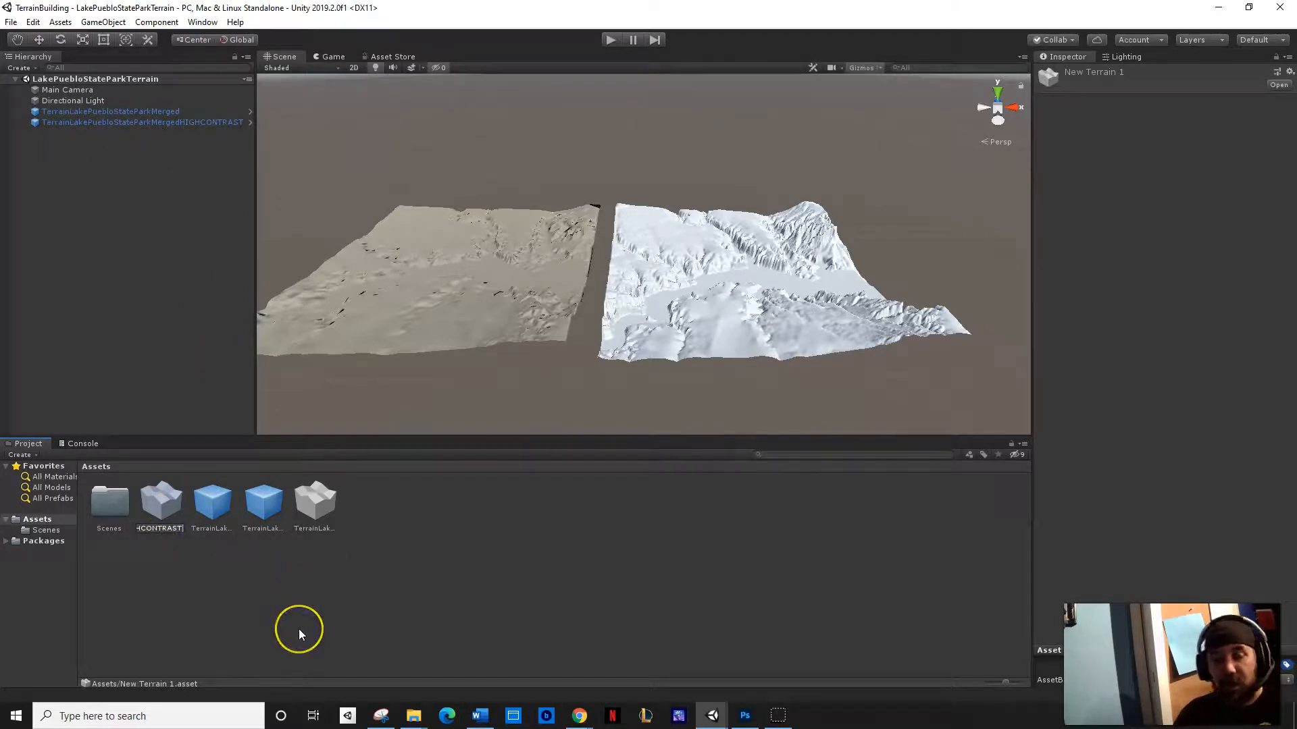
{"action": "type", "text": "T"}
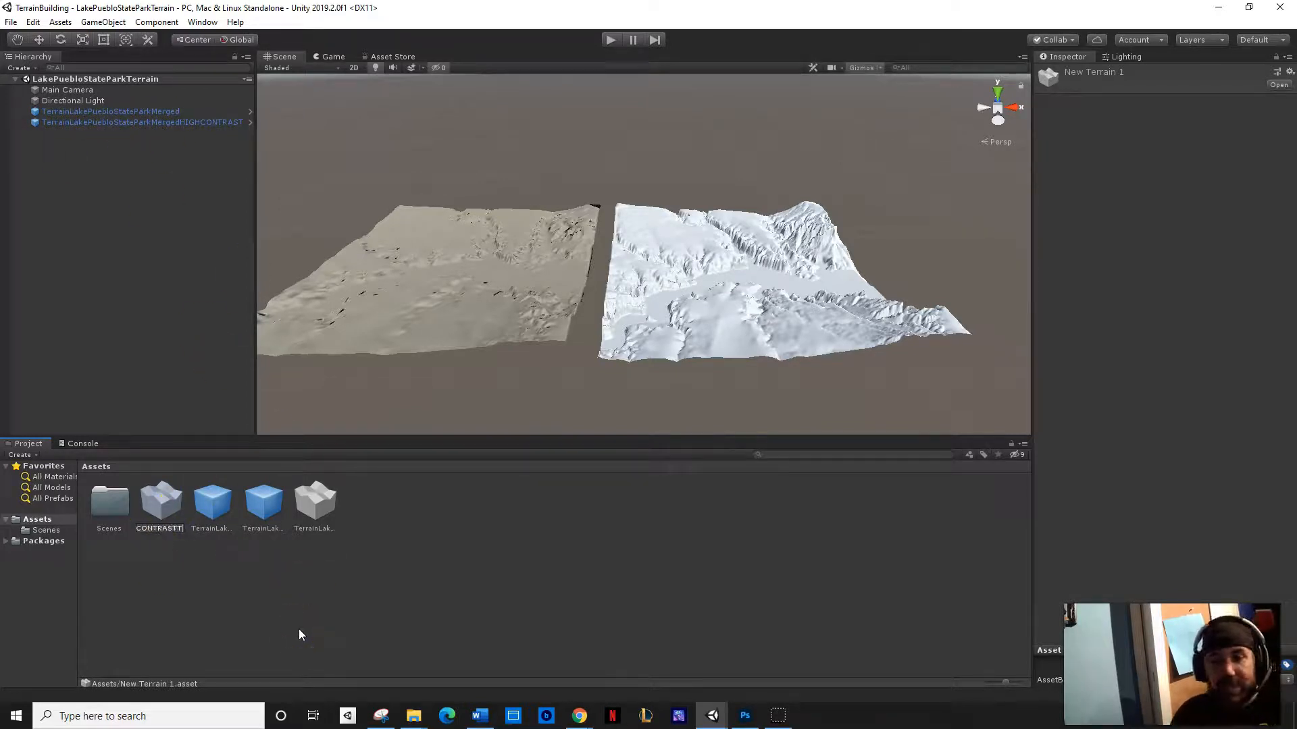
{"action": "key", "text": "Return"}
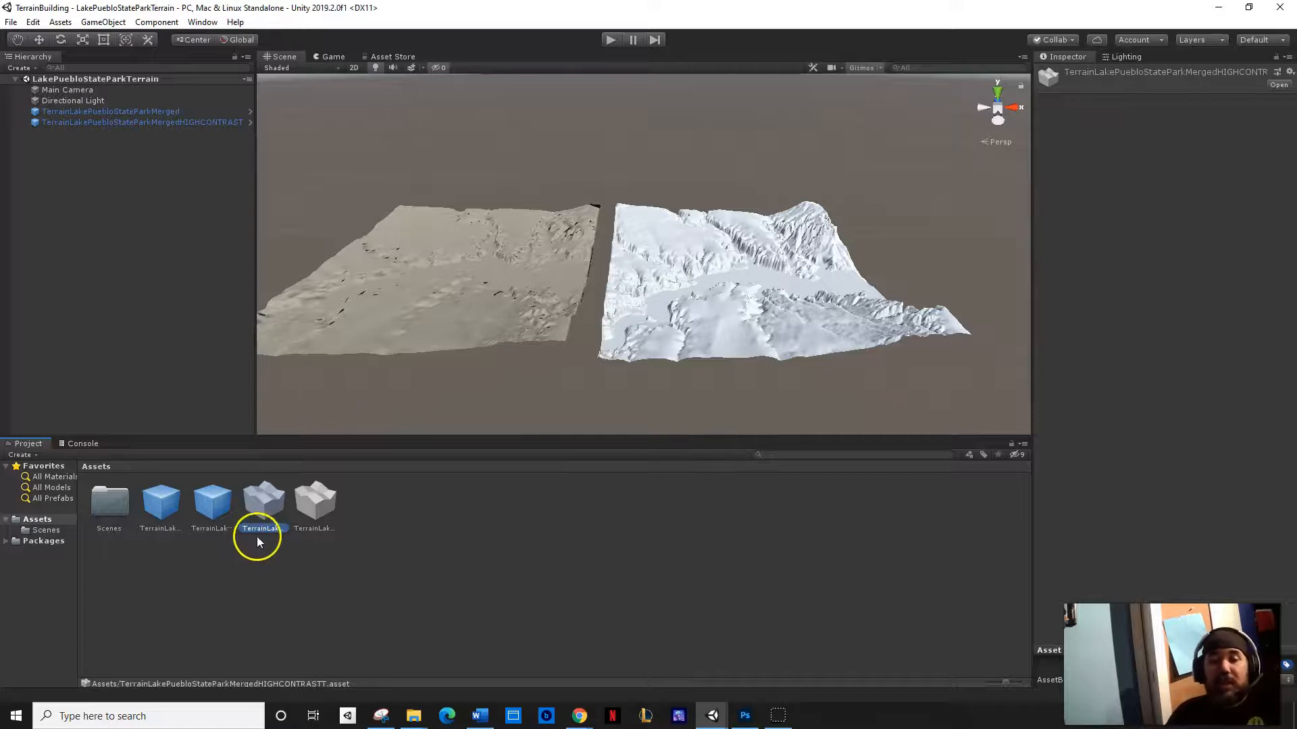
{"action": "left_click", "coordinate": [319, 510]}
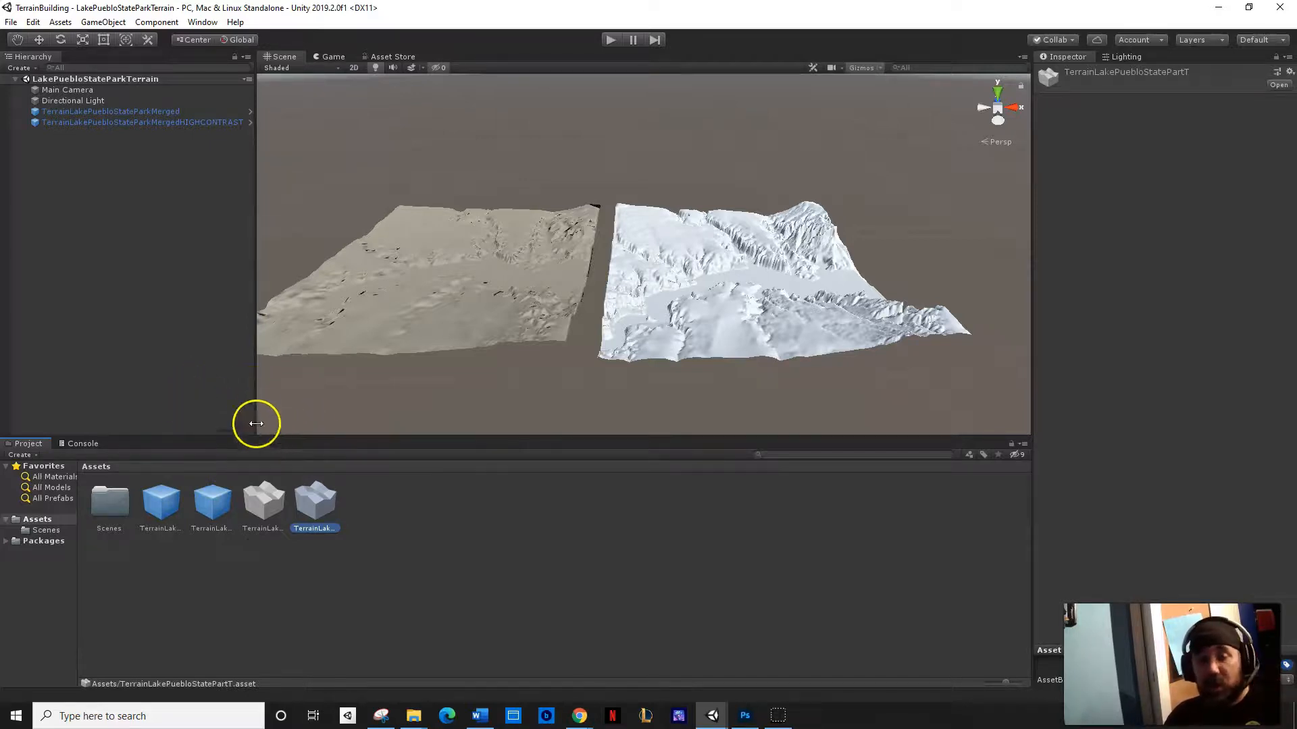
{"action": "left_click", "coordinate": [118, 24]}
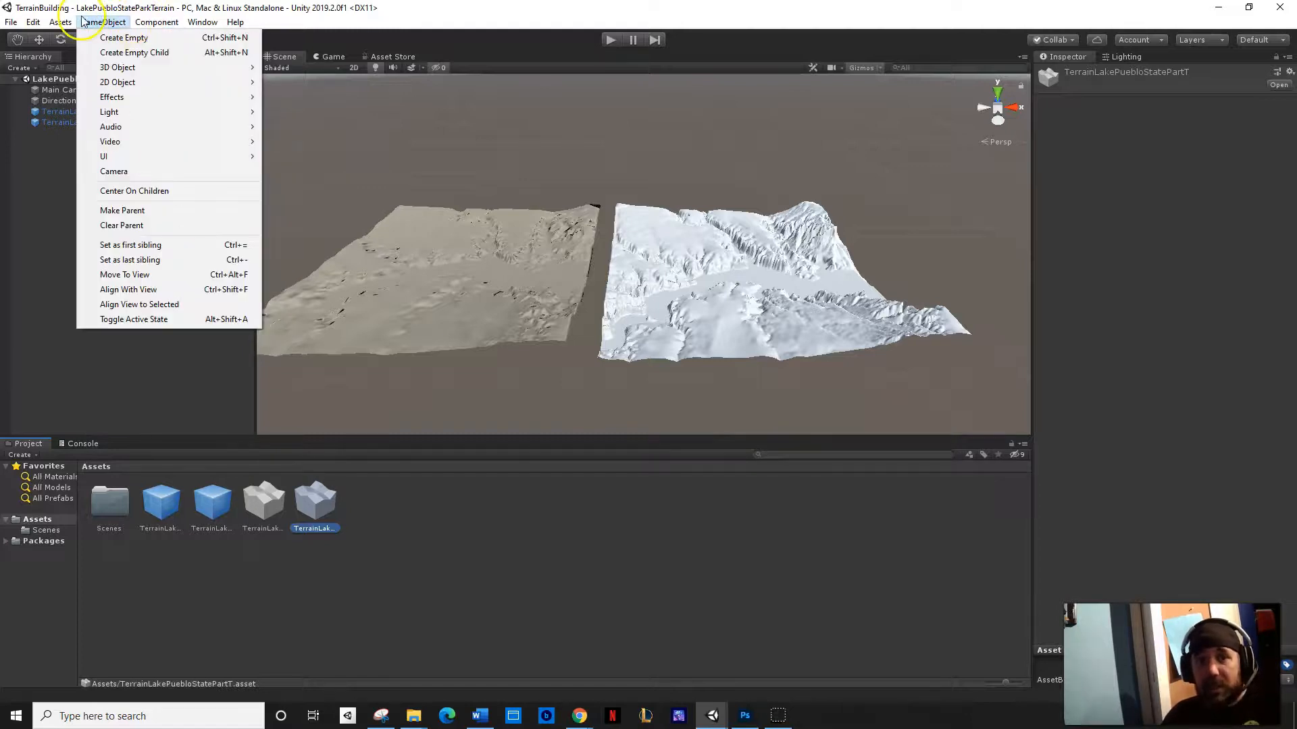
{"action": "left_click", "coordinate": [60, 24]}
{"action": "left_click", "coordinate": [60, 25]}
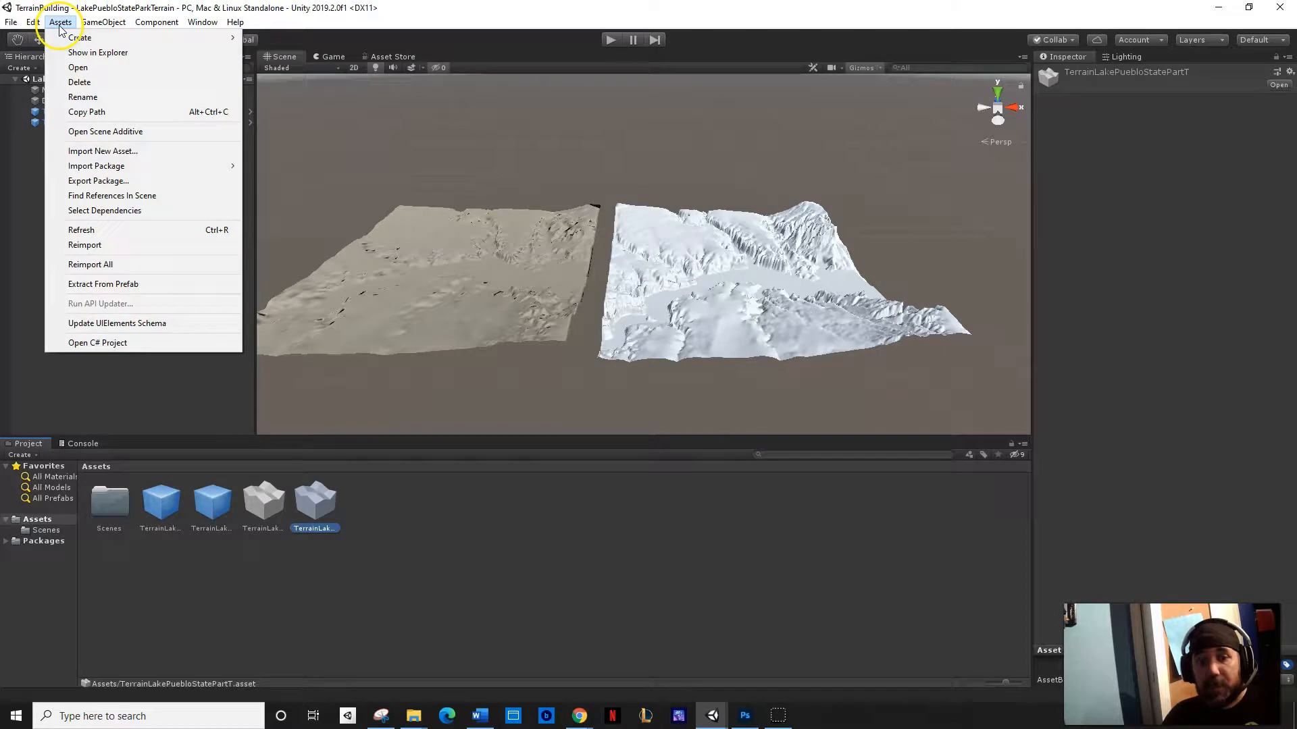
{"action": "left_click", "coordinate": [400, 630]}
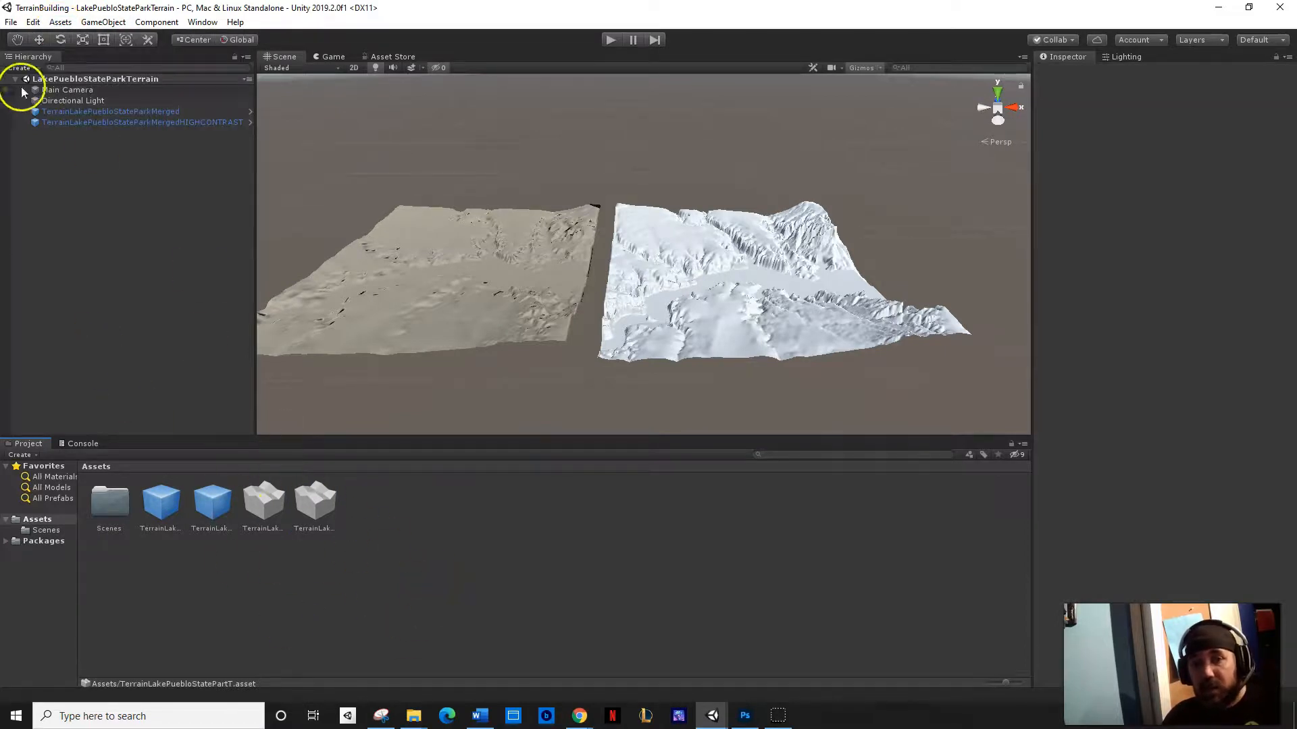
Start a package export of the LakePuebloStateParkTerrain scene, both prefabs and both terrain assets, with dependencies included.
{"action": "left_click", "coordinate": [63, 79]}
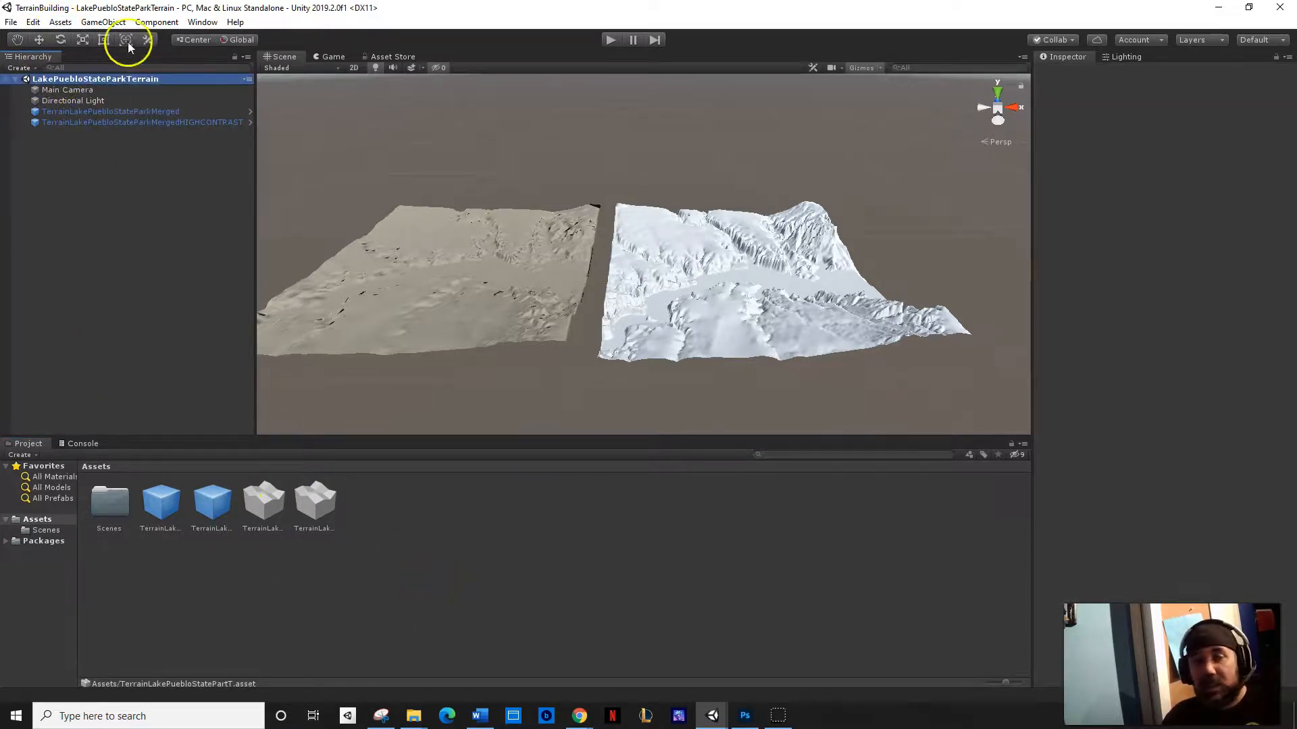
{"action": "left_click", "coordinate": [60, 22]}
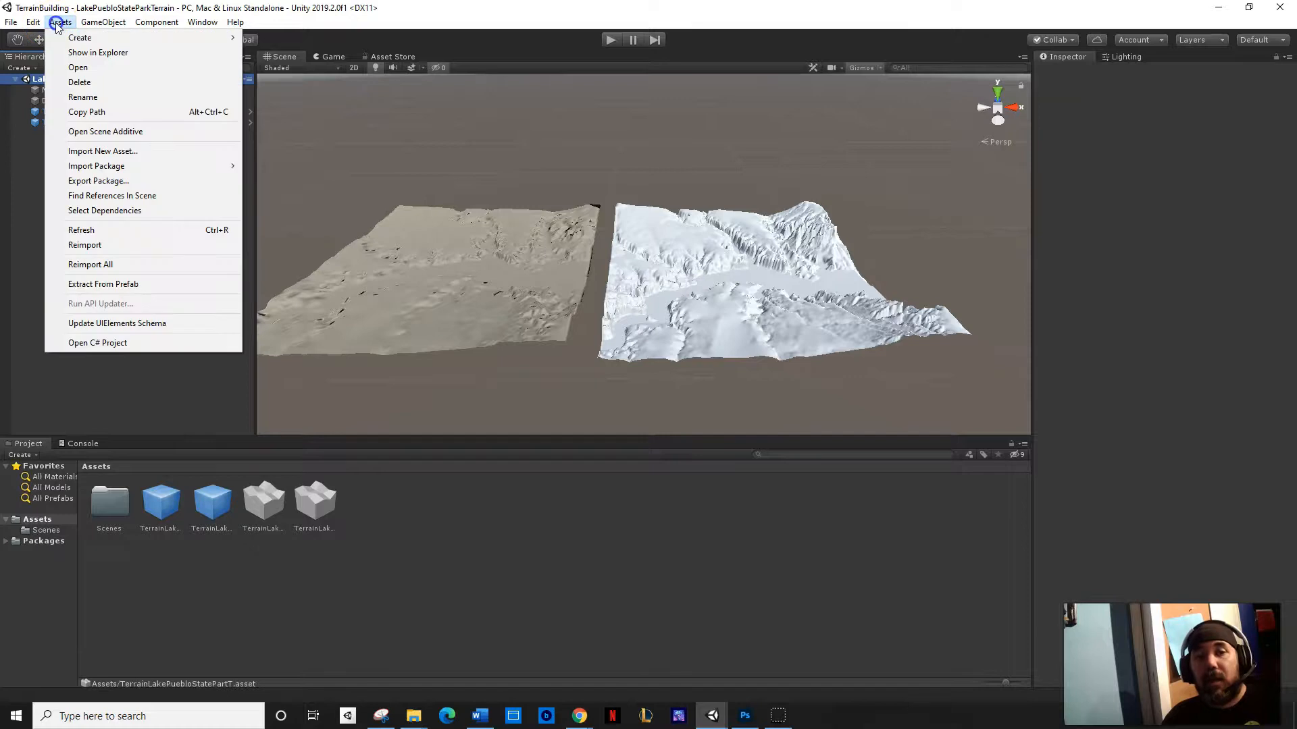
{"action": "left_click", "coordinate": [119, 180]}
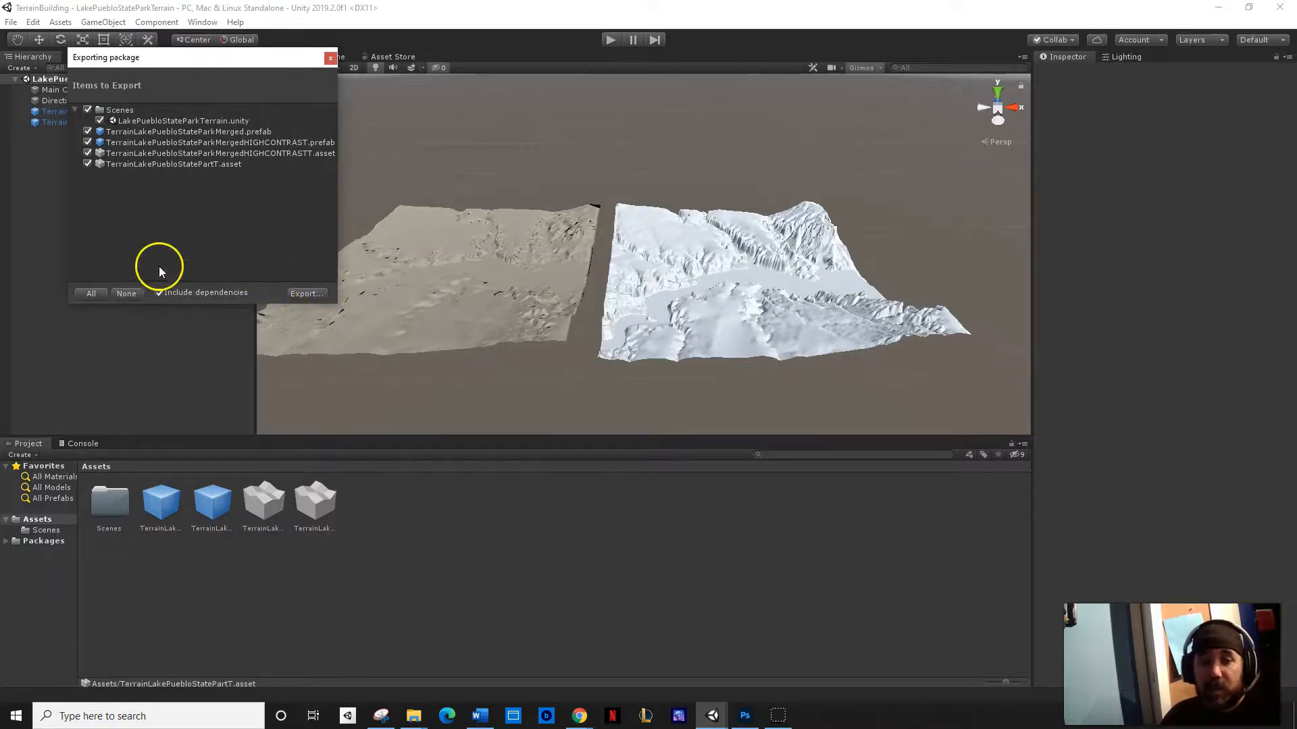
{"action": "left_click", "coordinate": [319, 293]}
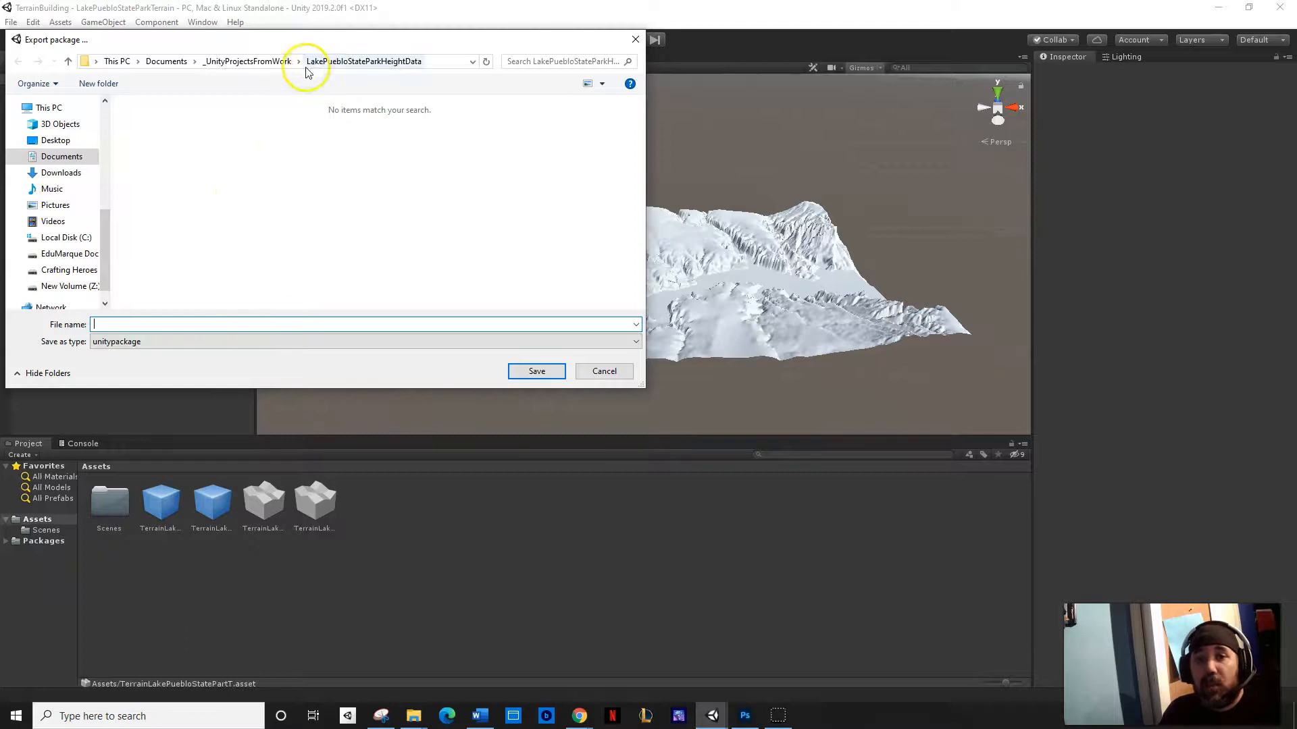
{"action": "left_click", "coordinate": [275, 65]}
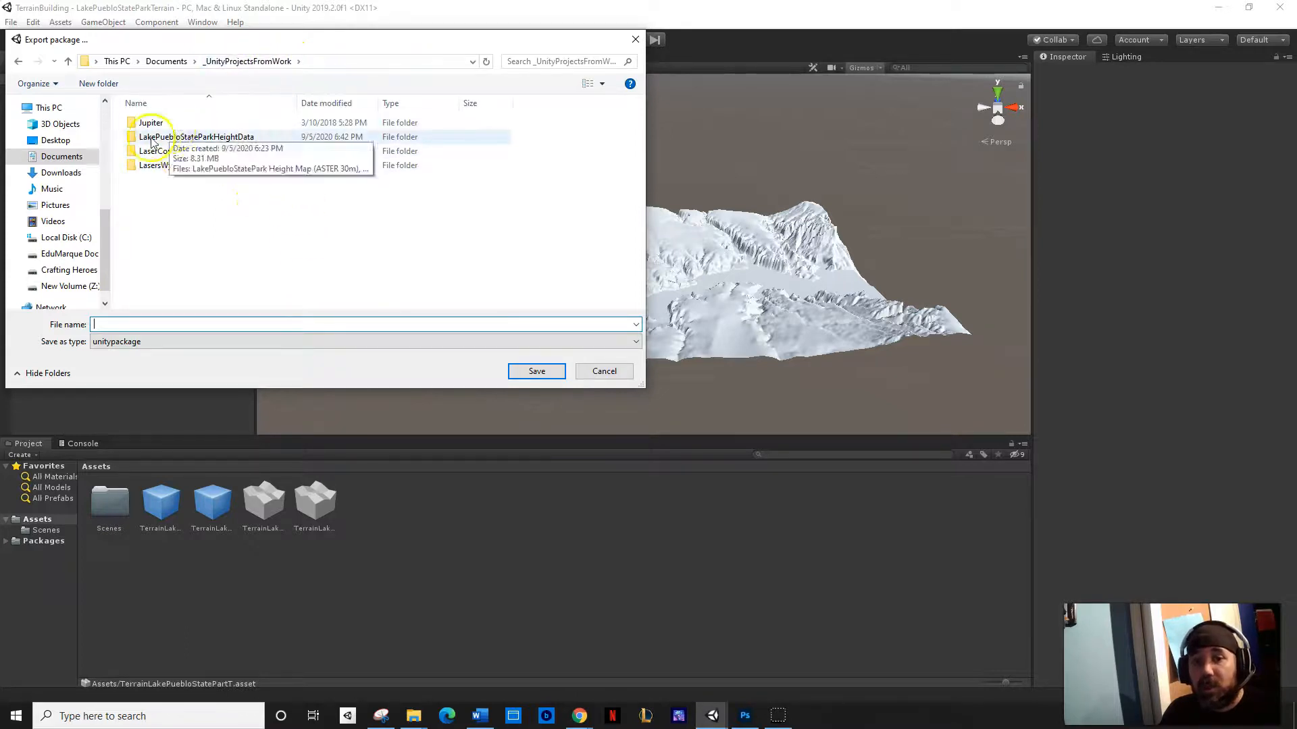
{"action": "double_click", "coordinate": [169, 137]}
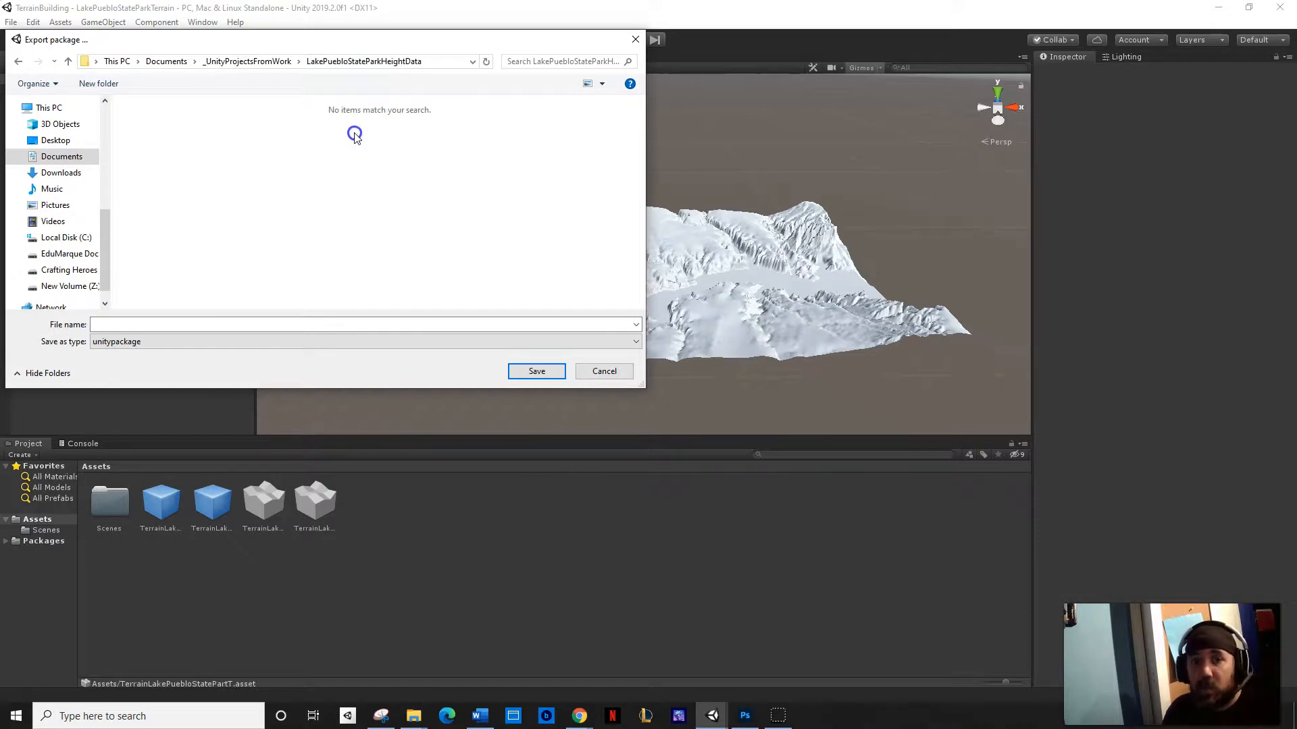
{"action": "left_click", "coordinate": [225, 62]}
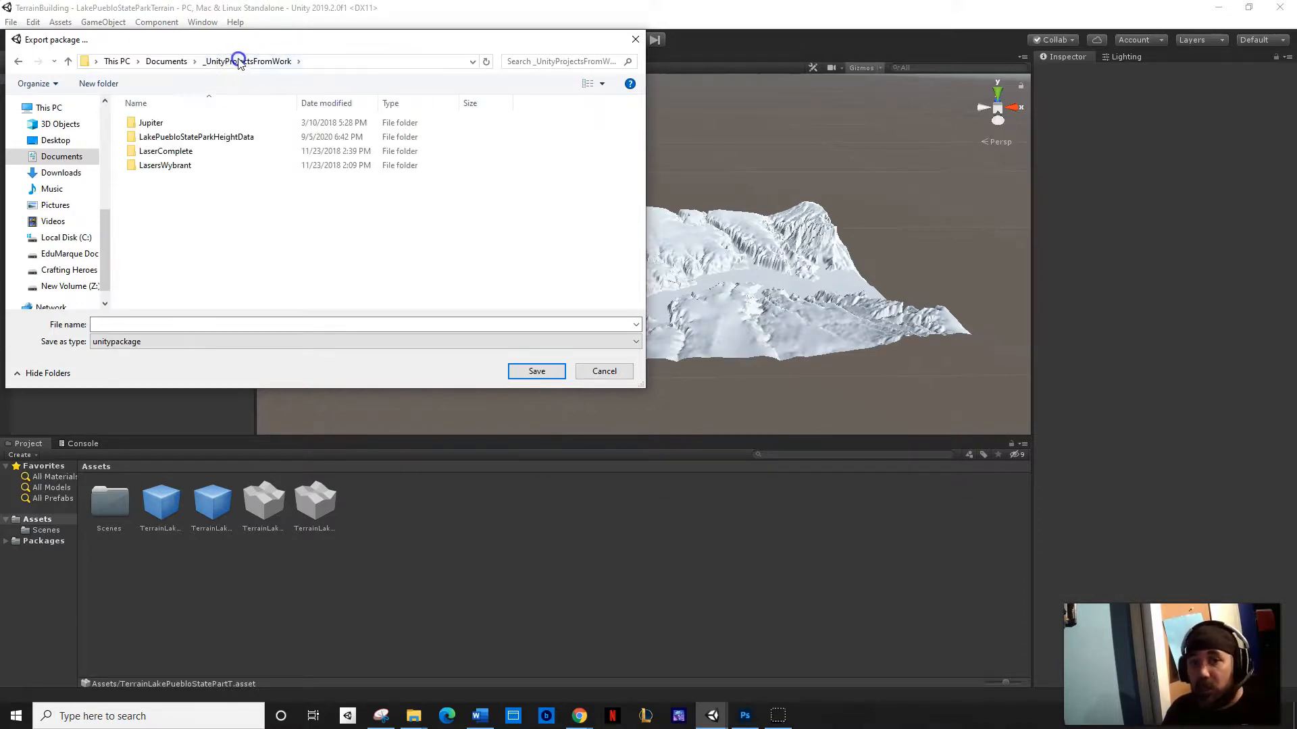
{"action": "double_click", "coordinate": [169, 137]}
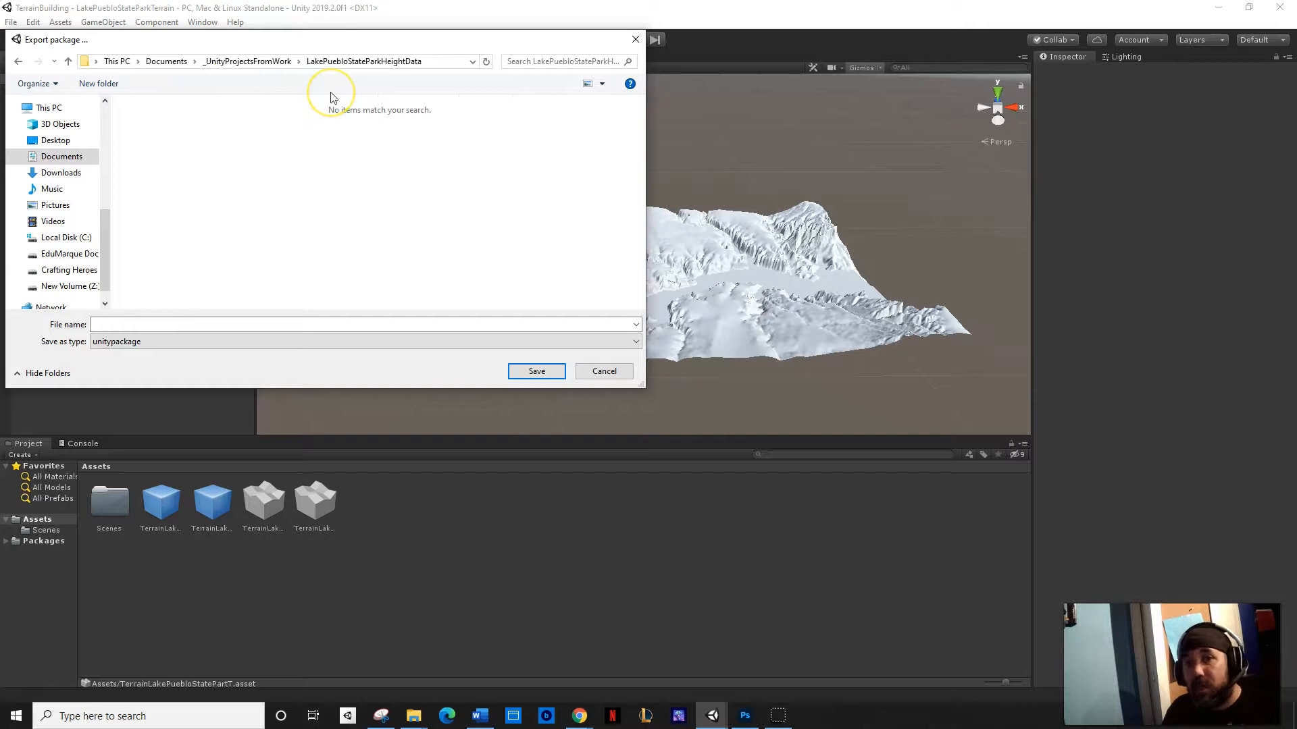
Save the exported package as LakePuebloStateParkHeightMapTerrainsUP in the LakePuebloStateParkHeightData folder.
{"action": "left_click", "coordinate": [178, 321]}
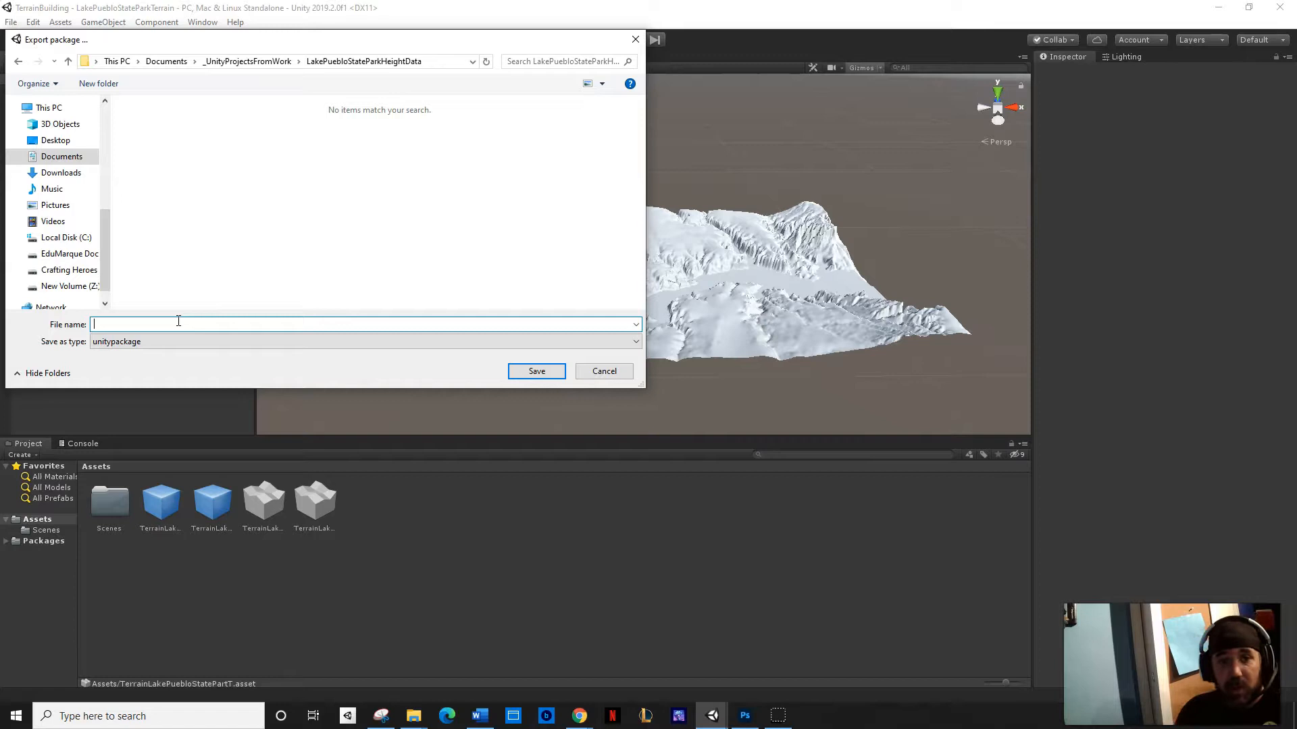
{"action": "type", "text": "L"}
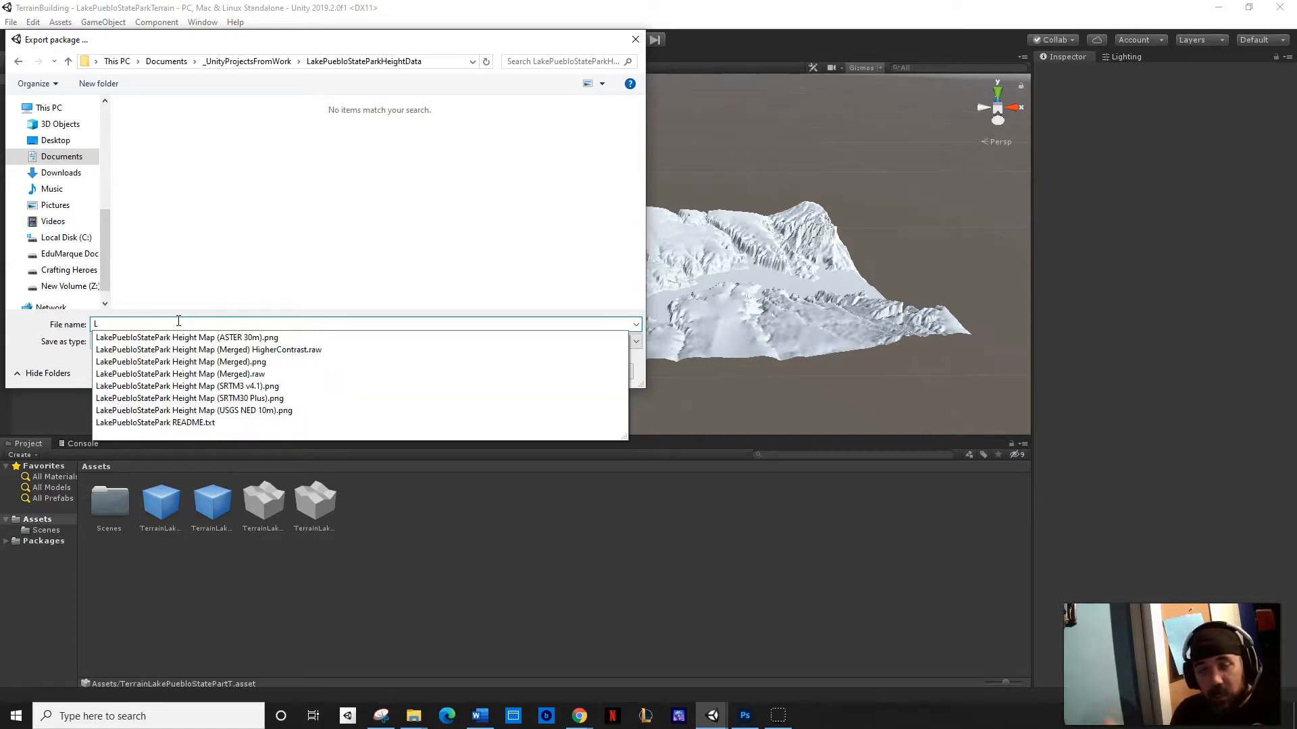
{"action": "type", "text": "akePue"}
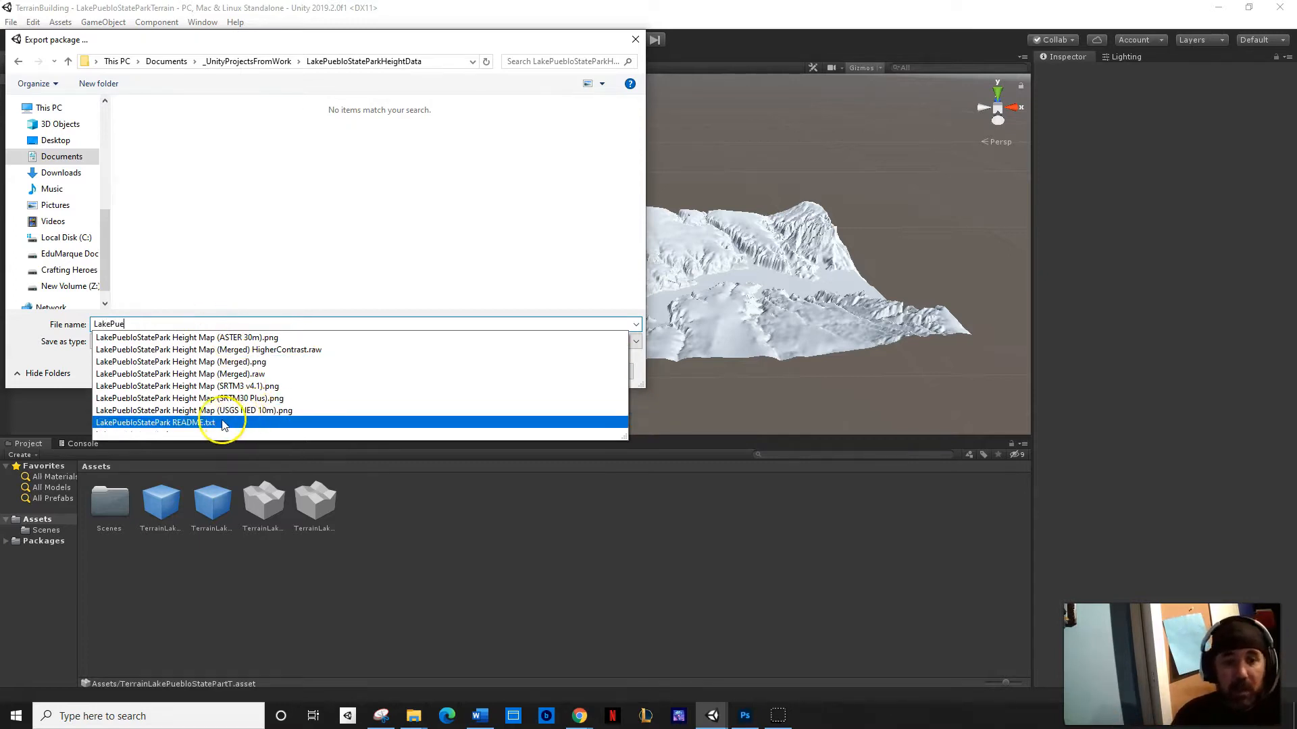
{"action": "left_click", "coordinate": [186, 375]}
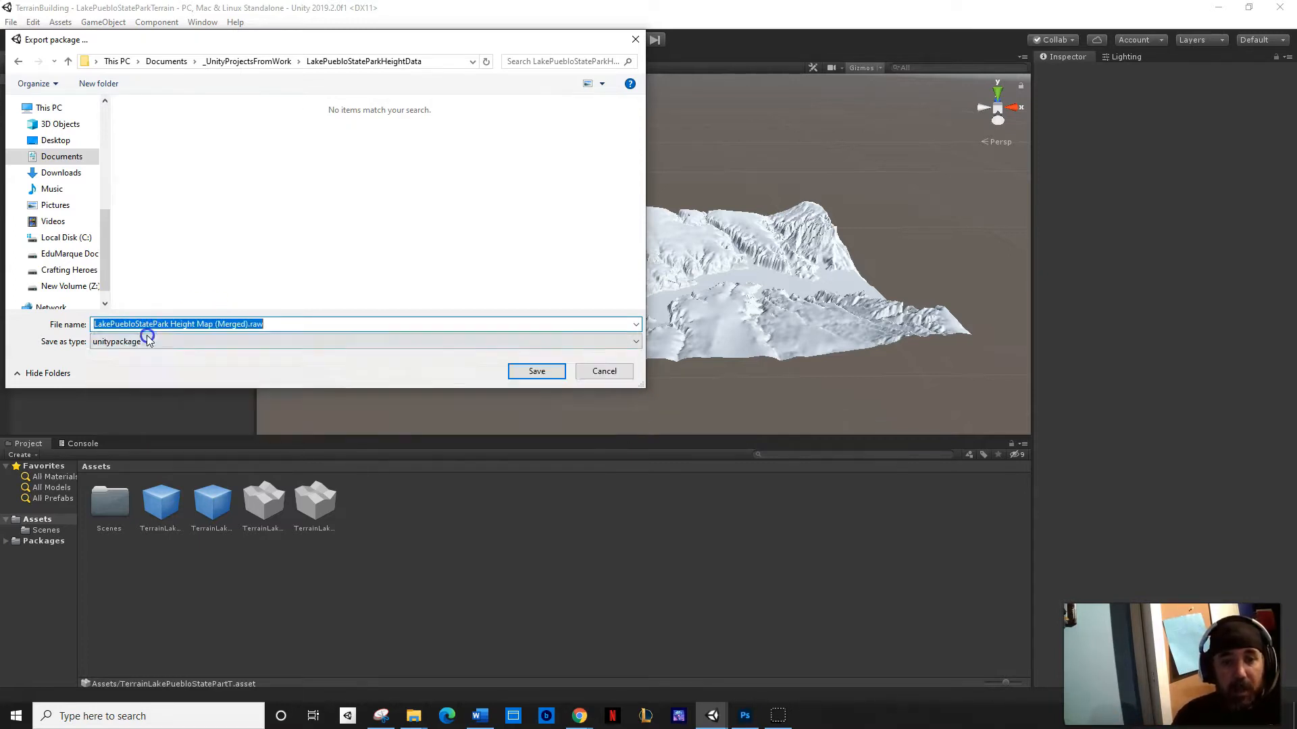
{"action": "left_click_drag", "start_coordinate": [195, 324], "coordinate": [420, 337]}
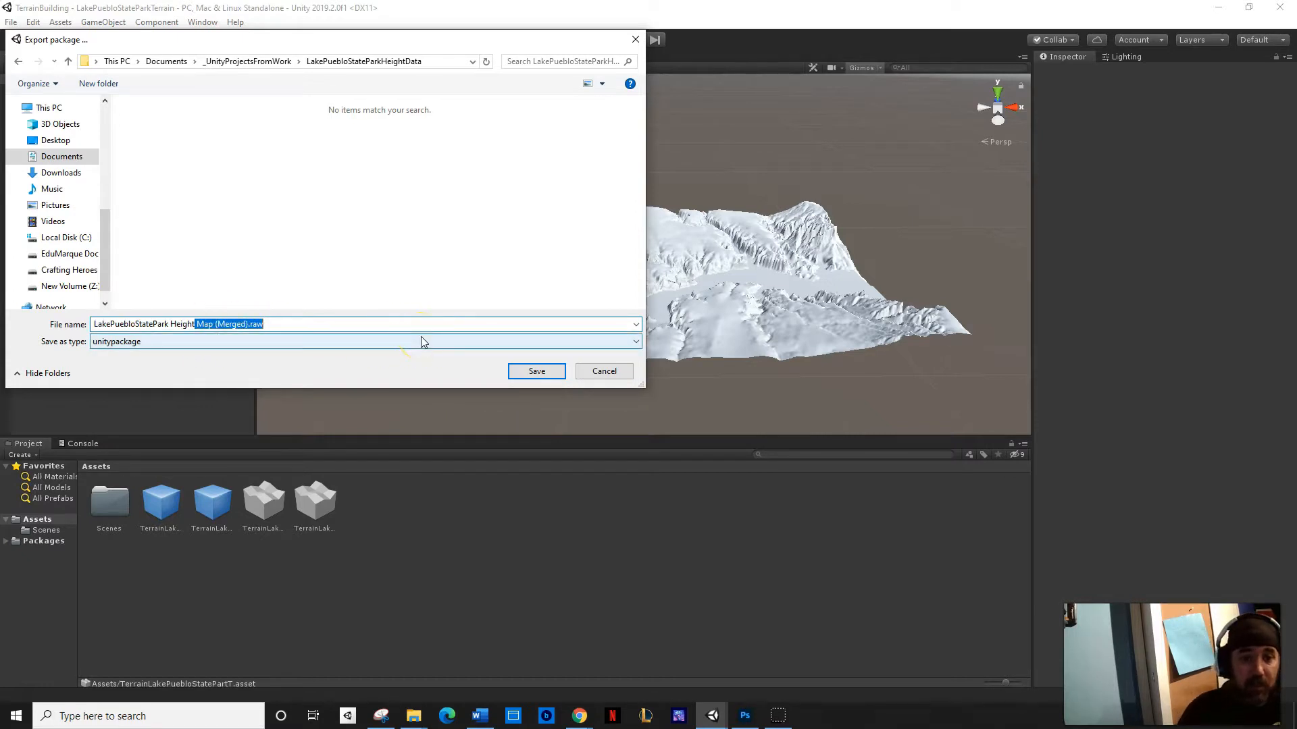
{"action": "key", "text": "BackSpace"}
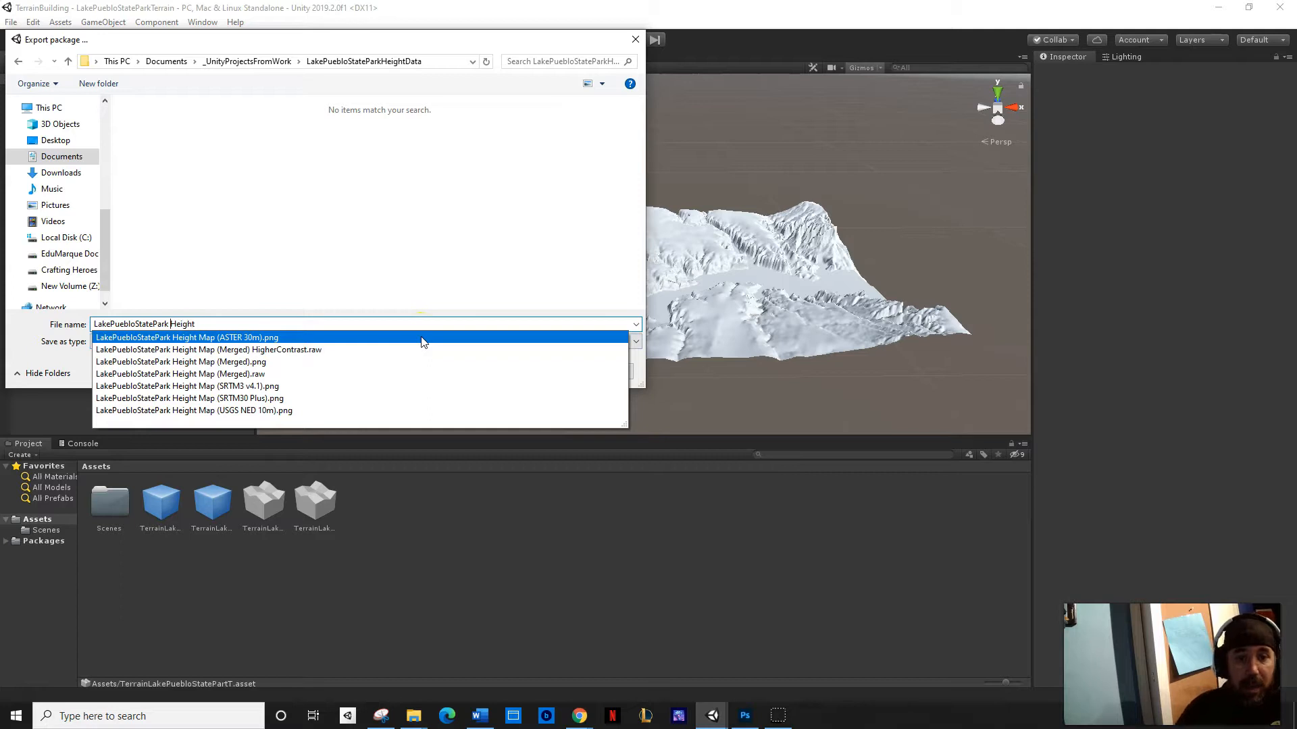
{"action": "key", "text": "BackSpace"}
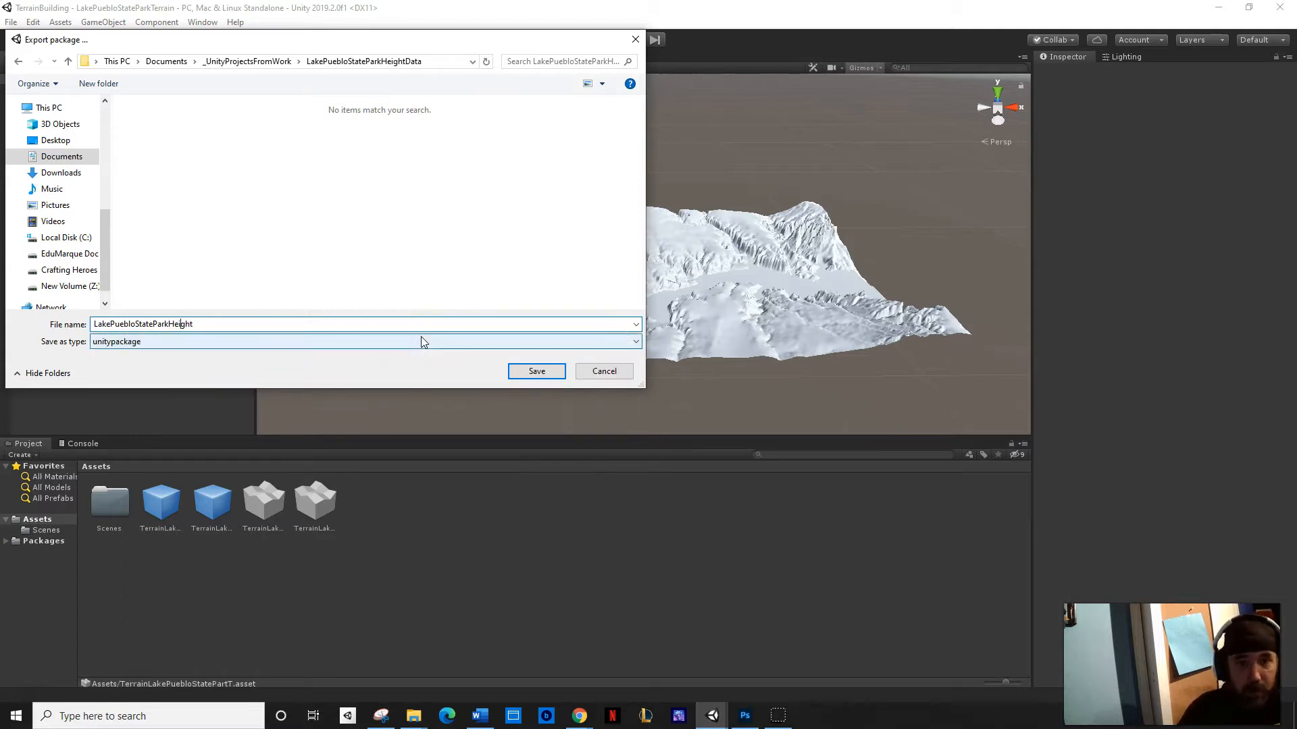
{"action": "type", "text": "MapTerra"}
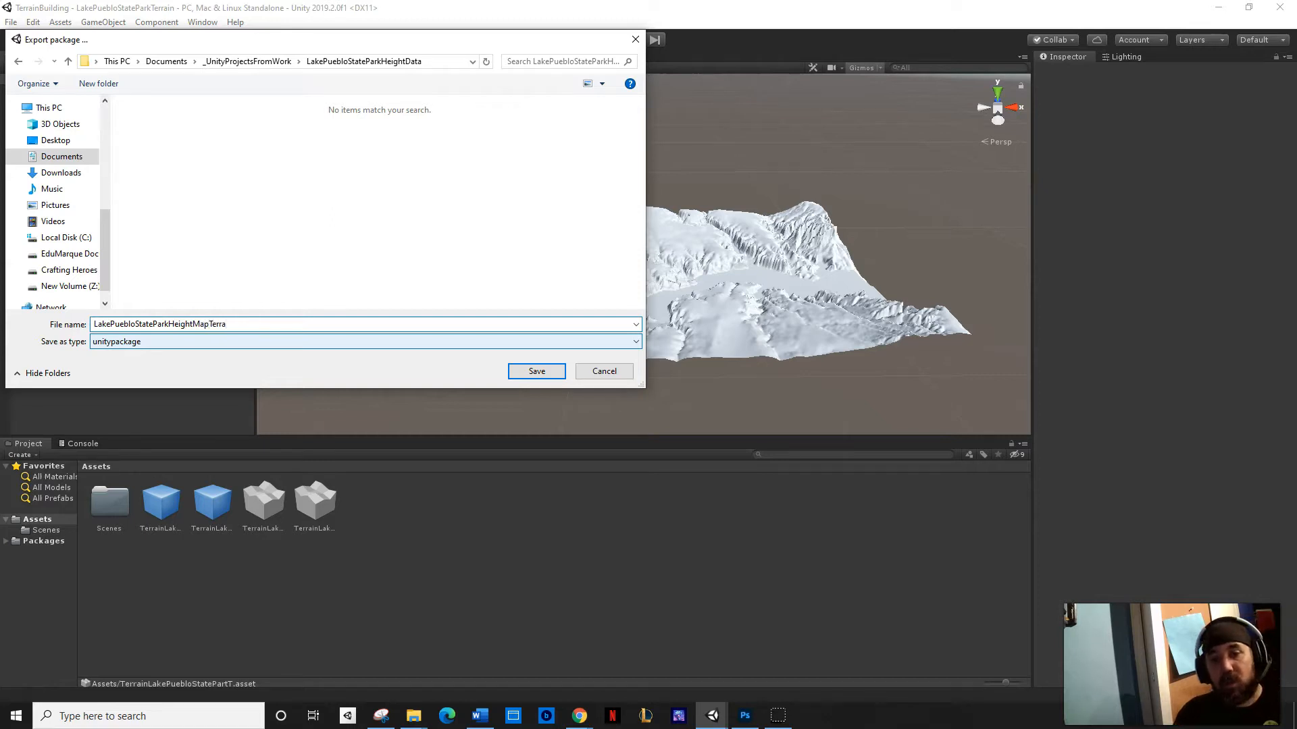
{"action": "type", "text": "insUP"}
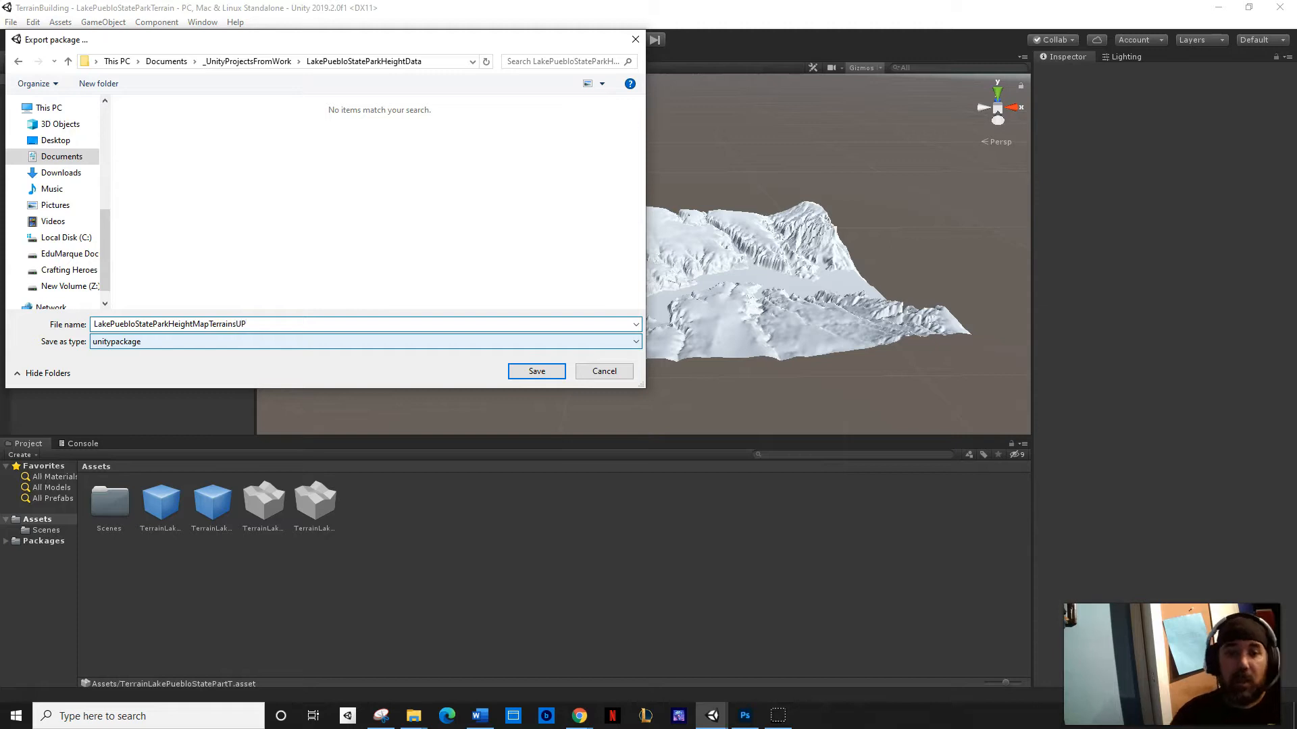
{"action": "left_click", "coordinate": [537, 372]}
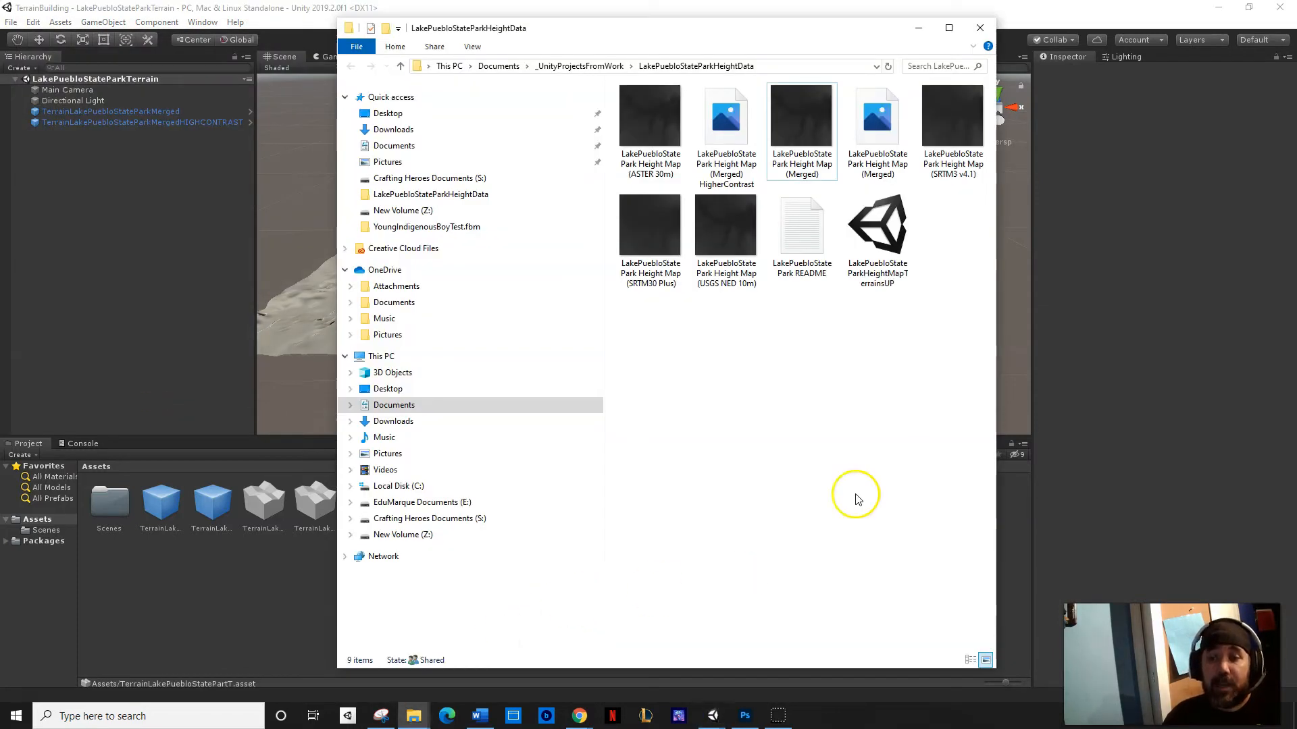